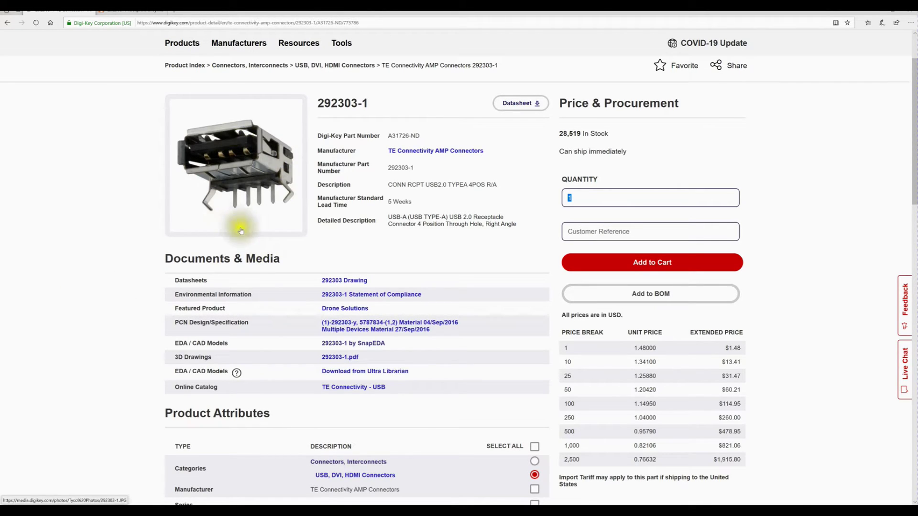
Download the 292303-1 STEP model zip from SnapEDA into the Devices folder and open that folder.
{"action": "left_click", "coordinate": [367, 343]}
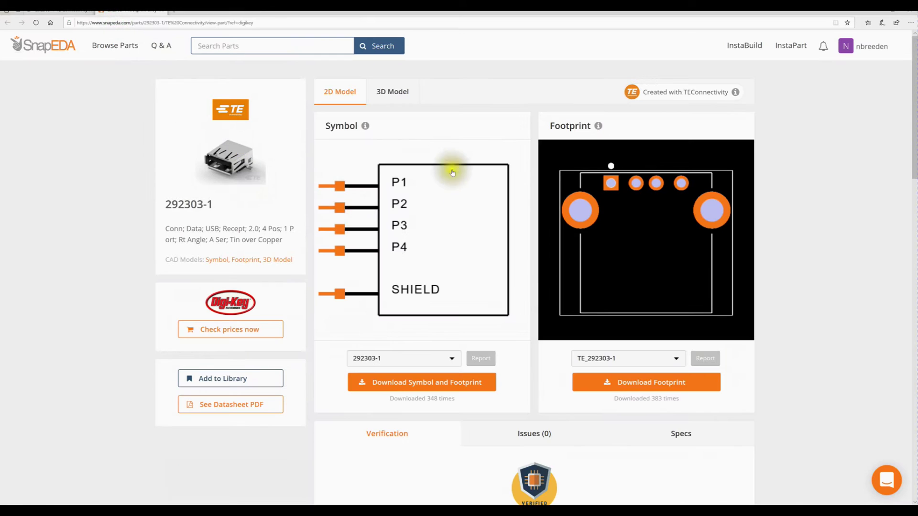
{"action": "left_click", "coordinate": [396, 98]}
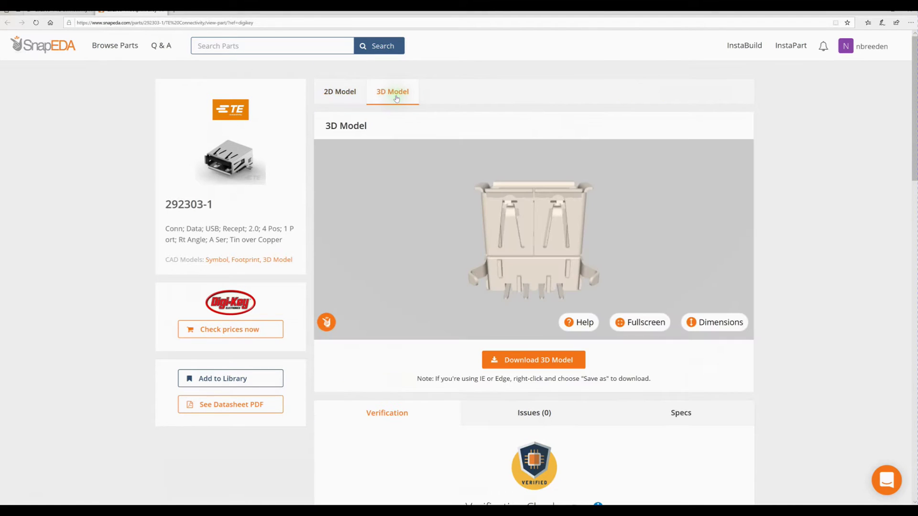
{"action": "left_click", "coordinate": [536, 361]}
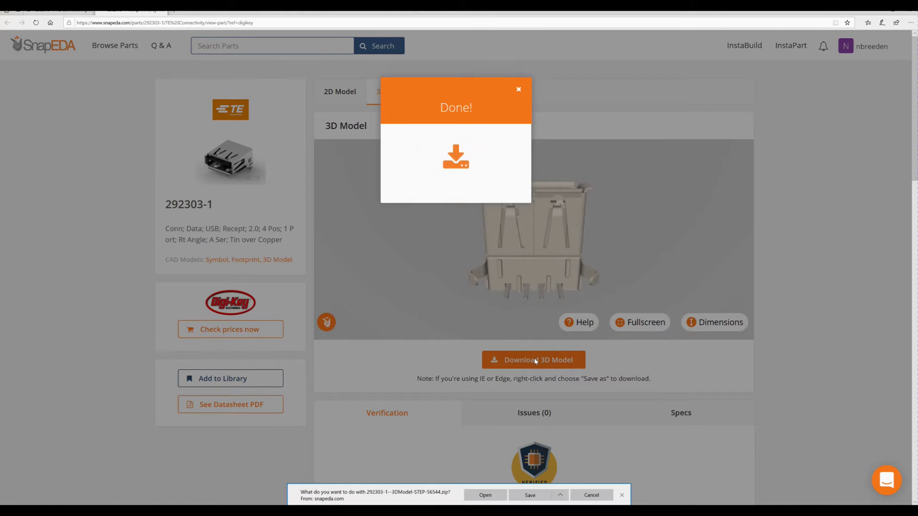
{"action": "left_click", "coordinate": [558, 496]}
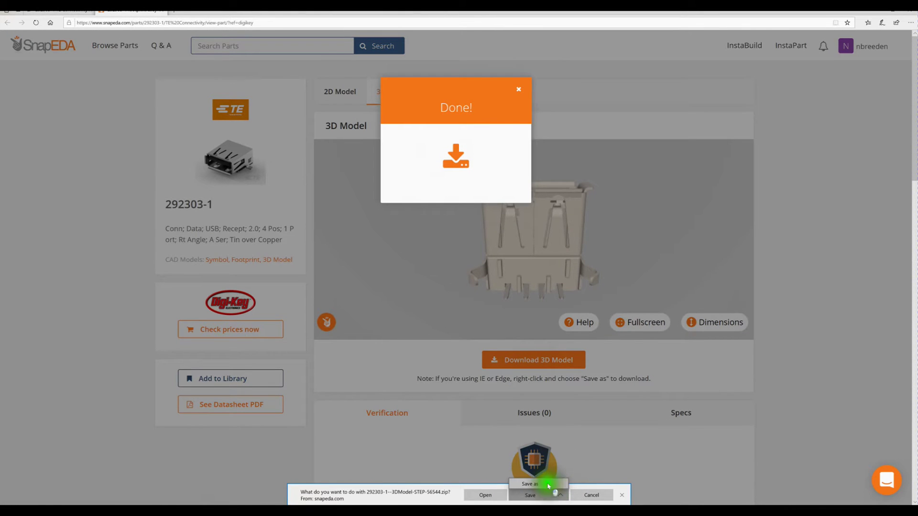
{"action": "left_click", "coordinate": [550, 484]}
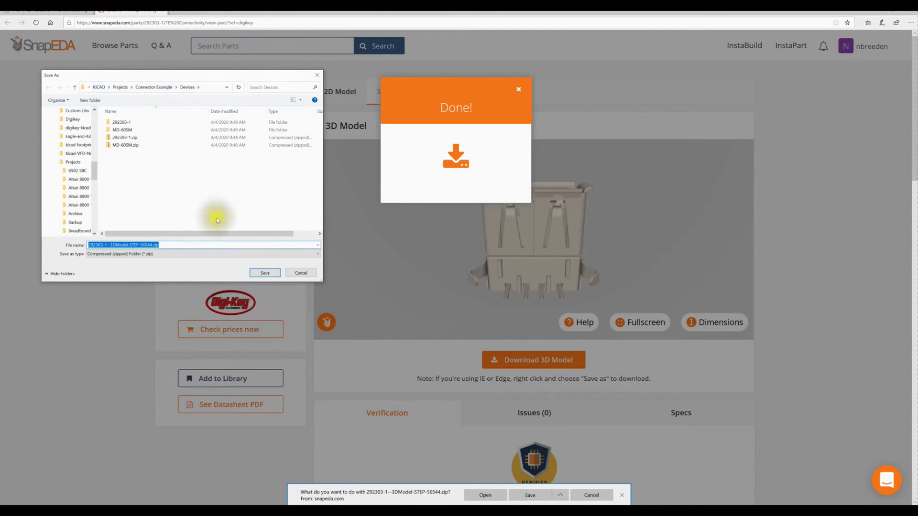
{"action": "left_click", "coordinate": [265, 272]}
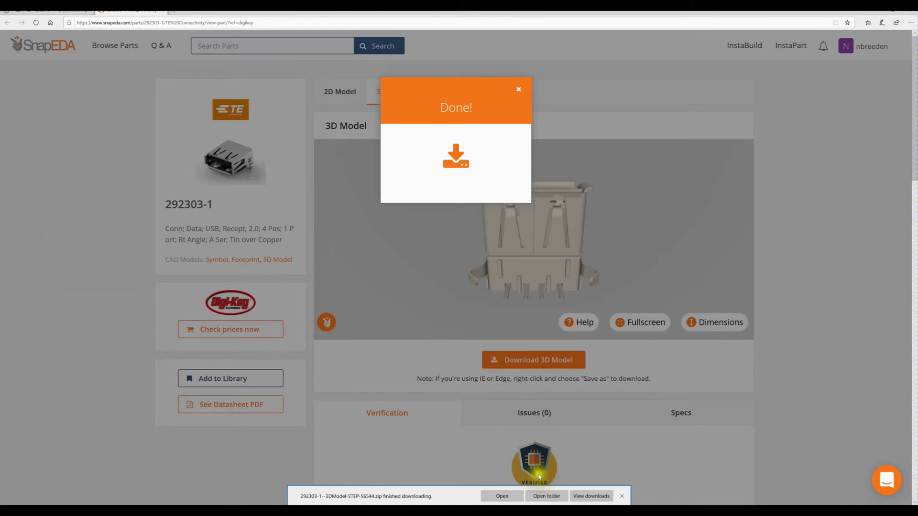
{"action": "left_click", "coordinate": [545, 496]}
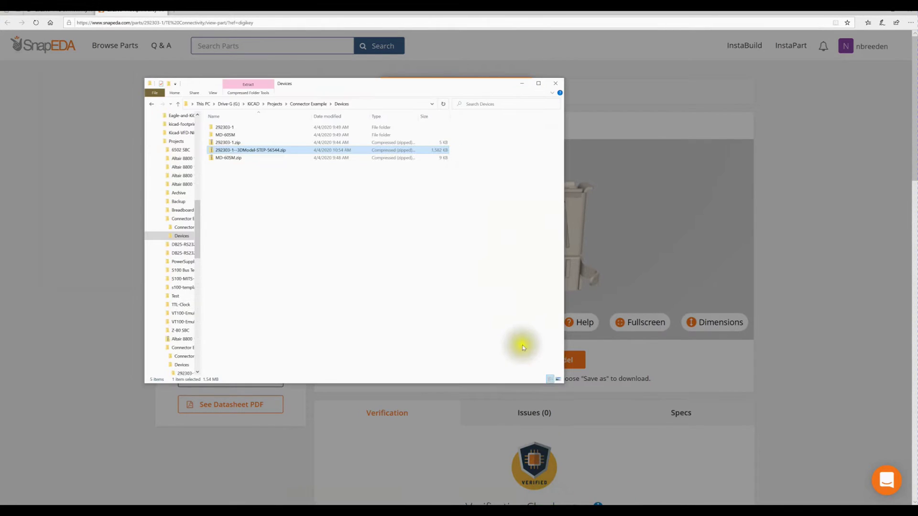
Extract the downloaded 3D model zip into a new folder.
{"action": "right_click", "coordinate": [265, 151]}
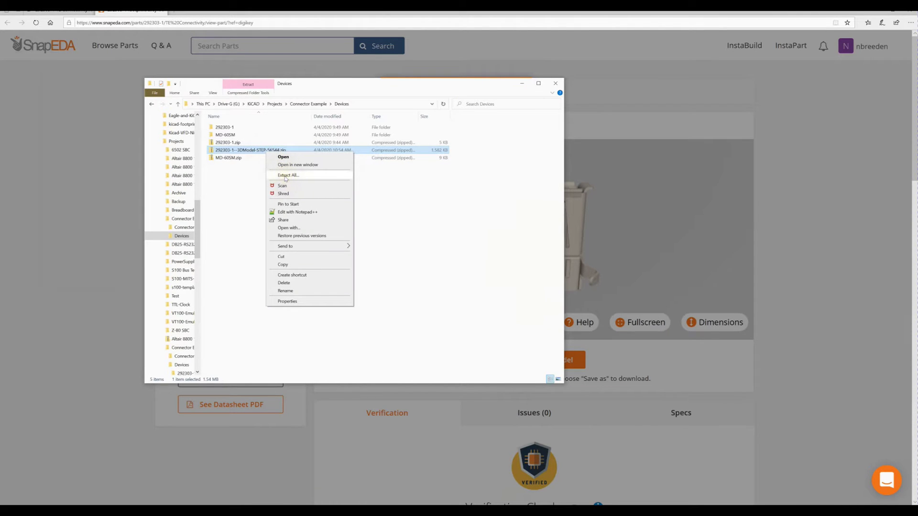
{"action": "left_click", "coordinate": [286, 175]}
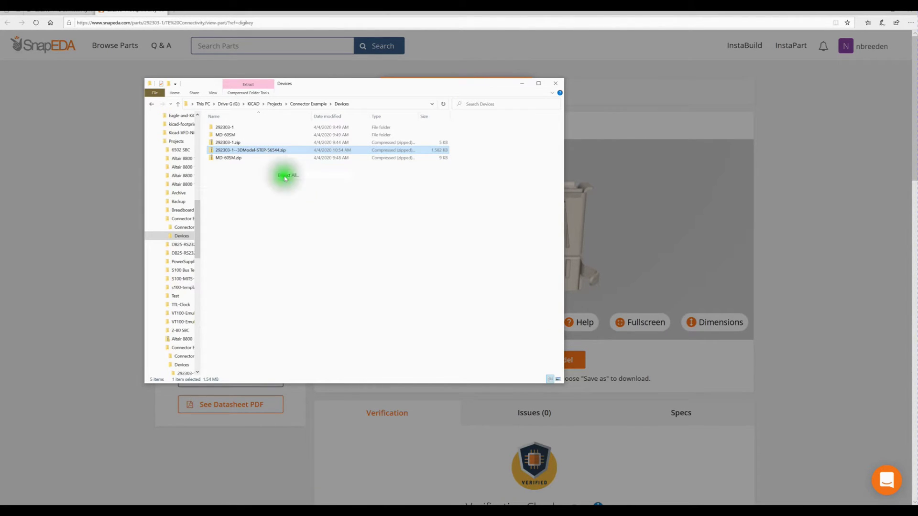
{"action": "left_click", "coordinate": [519, 332]}
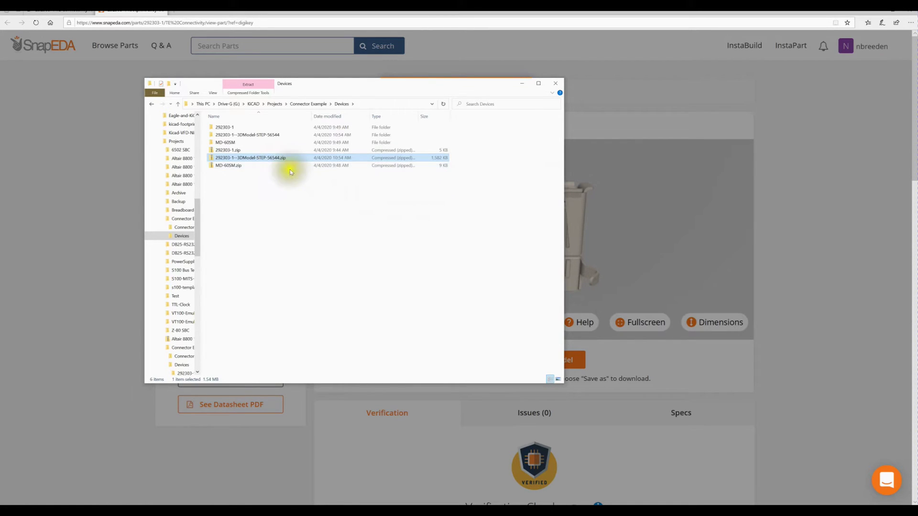
Copy the extracted STEP file into the Devices\292303-1 folder.
{"action": "double_click", "coordinate": [247, 134]}
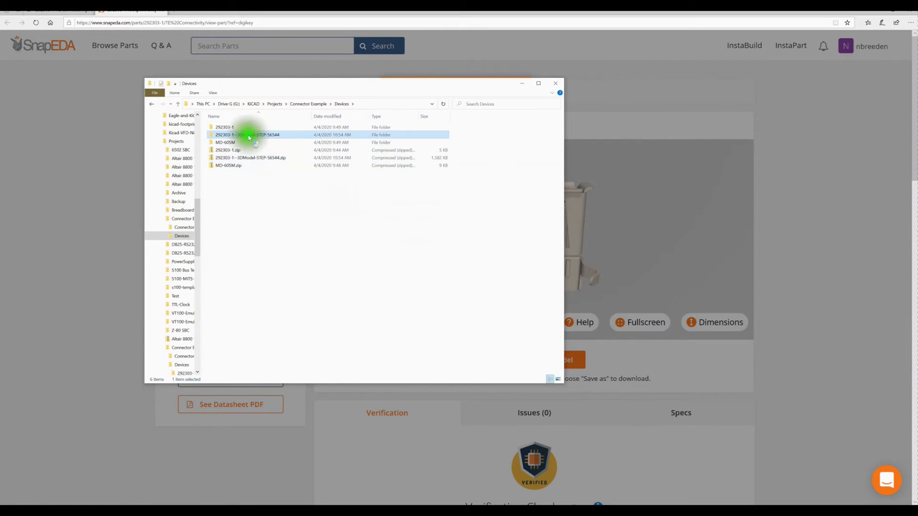
{"action": "left_click", "coordinate": [255, 129]}
{"action": "right_click", "coordinate": [256, 129]}
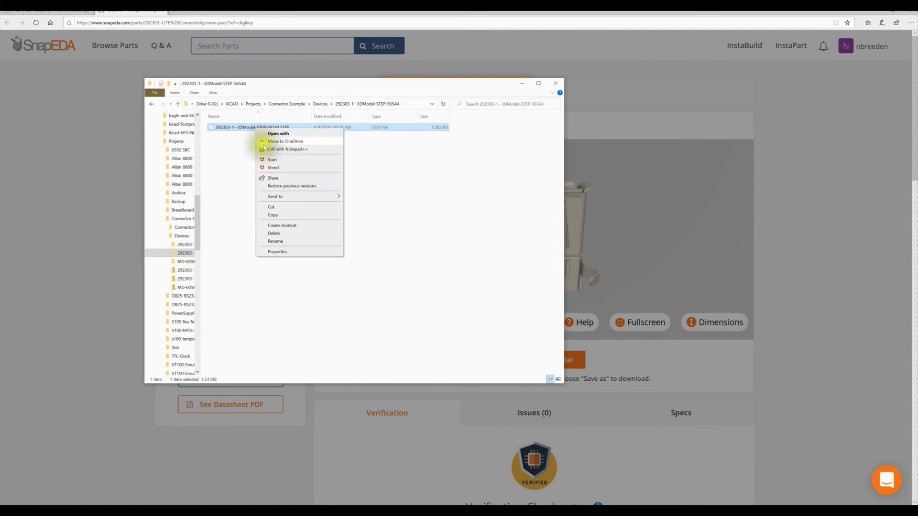
{"action": "left_click", "coordinate": [274, 215]}
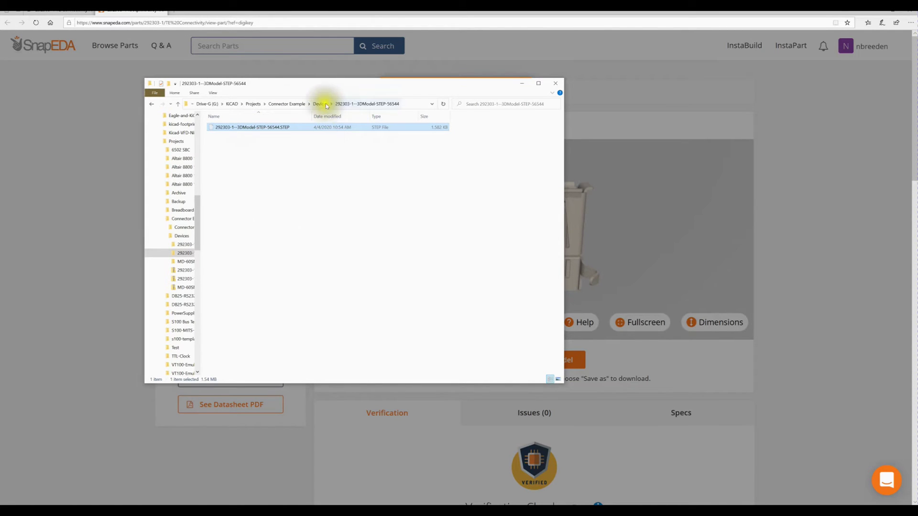
{"action": "left_click", "coordinate": [320, 104]}
{"action": "left_click", "coordinate": [230, 128]}
{"action": "double_click", "coordinate": [230, 129]}
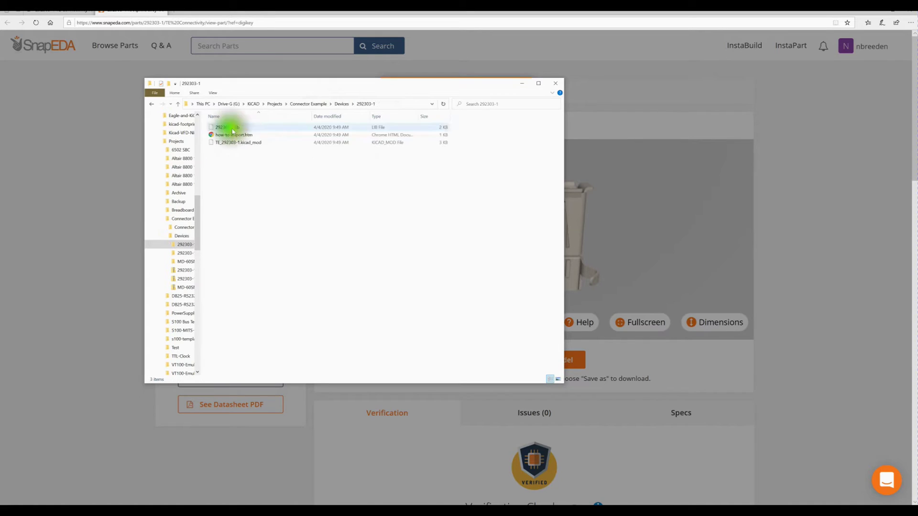
{"action": "right_click", "coordinate": [249, 188]}
{"action": "mouse_move", "coordinate": [262, 196]}
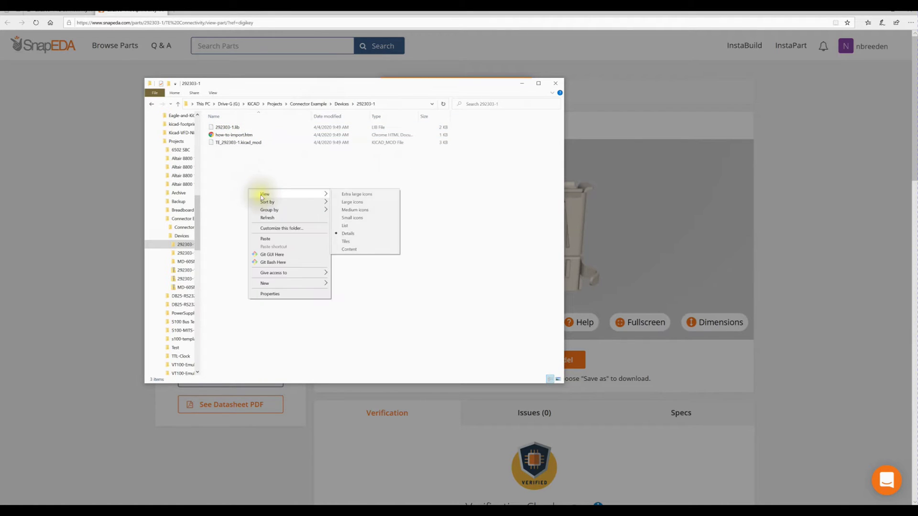
{"action": "left_click", "coordinate": [285, 239]}
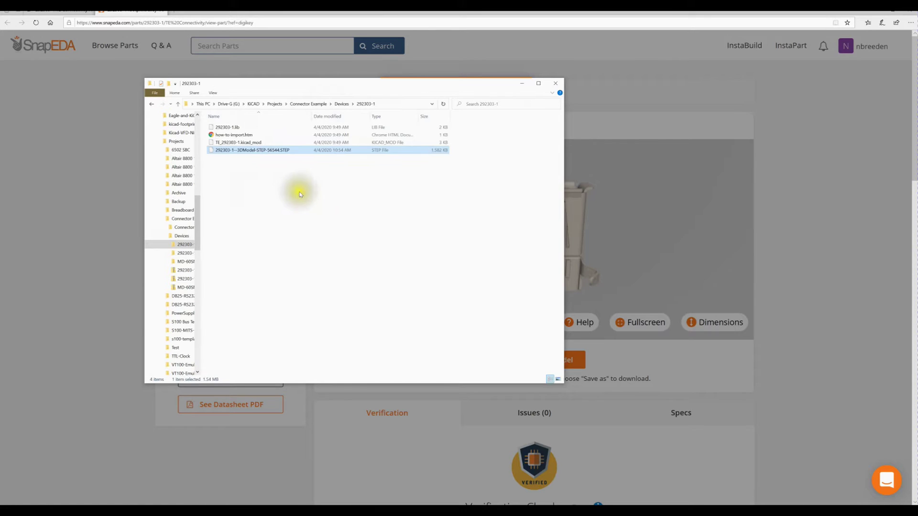
Delete the extracted 3D model folder from Devices.
{"action": "left_click", "coordinate": [338, 104]}
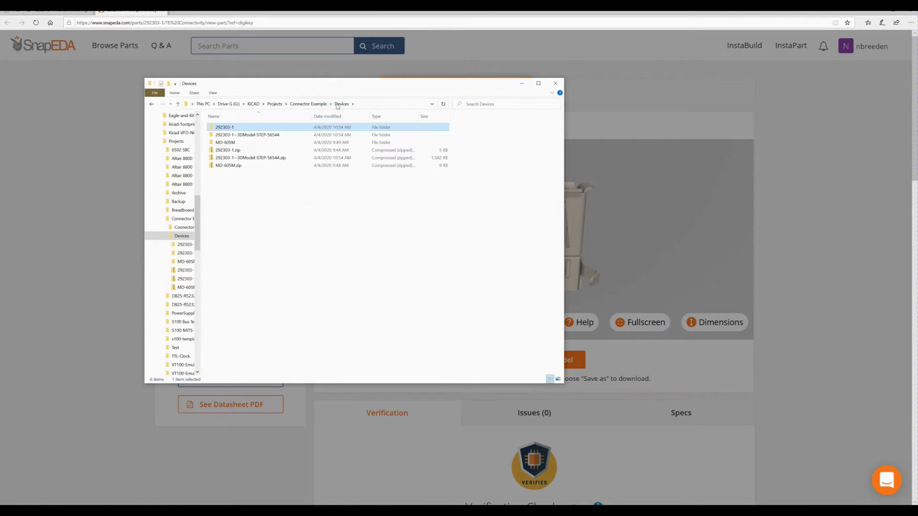
{"action": "left_click", "coordinate": [247, 134]}
{"action": "right_click", "coordinate": [251, 137]}
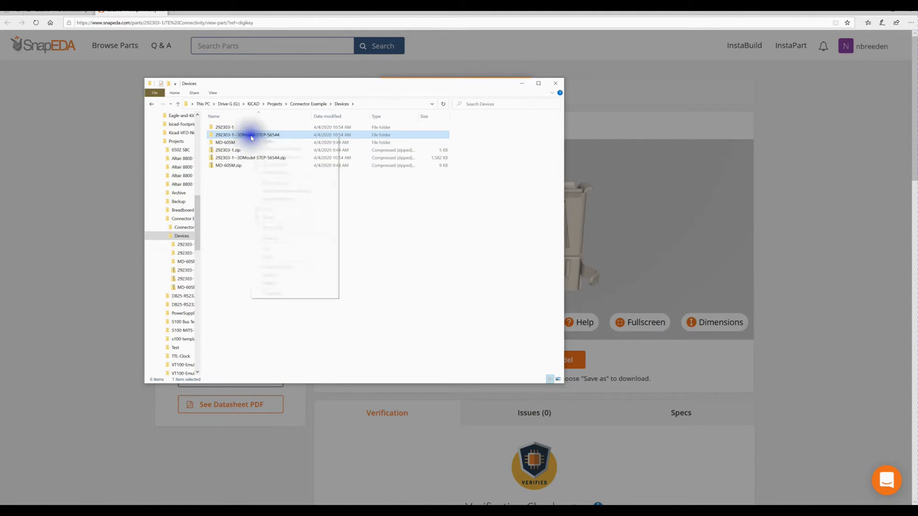
{"action": "left_click", "coordinate": [282, 276]}
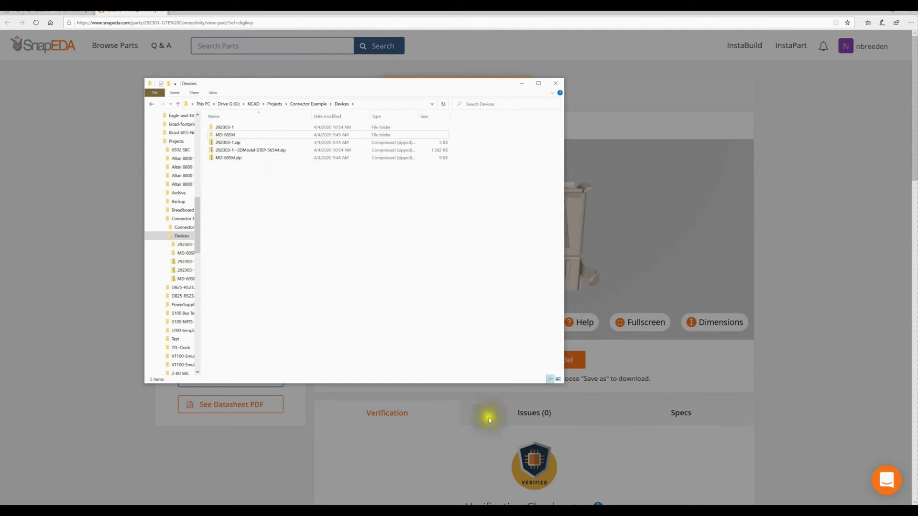
Glance at the Connector Example schematic, then open its board in the PCB editor.
{"action": "left_click", "coordinate": [481, 501]}
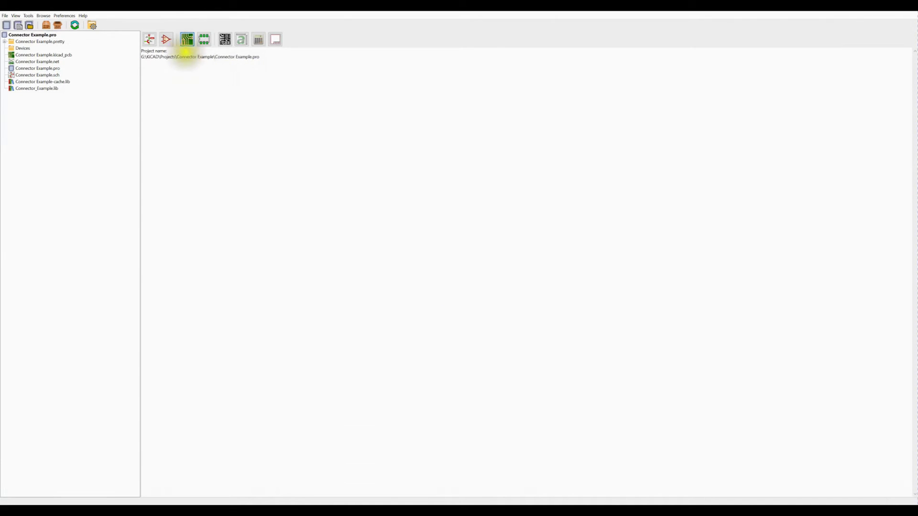
{"action": "left_click", "coordinate": [149, 39]}
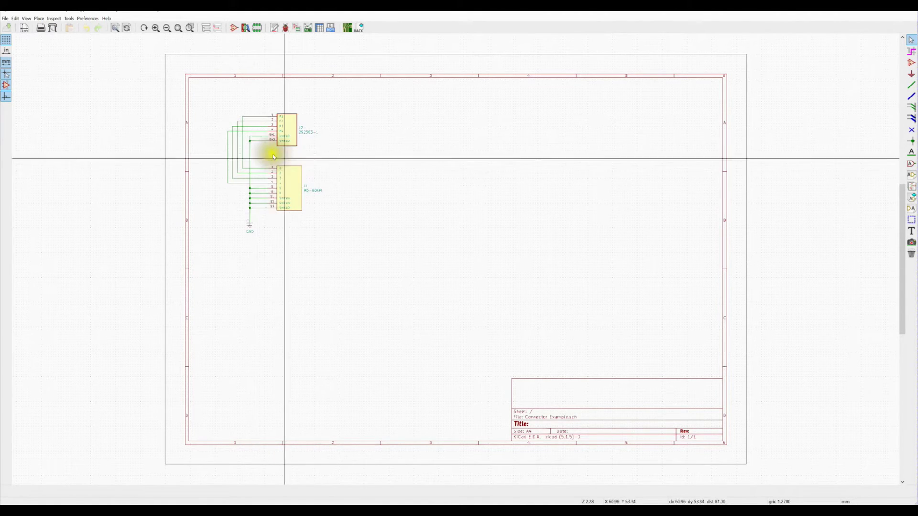
{"action": "left_click", "coordinate": [911, 12]}
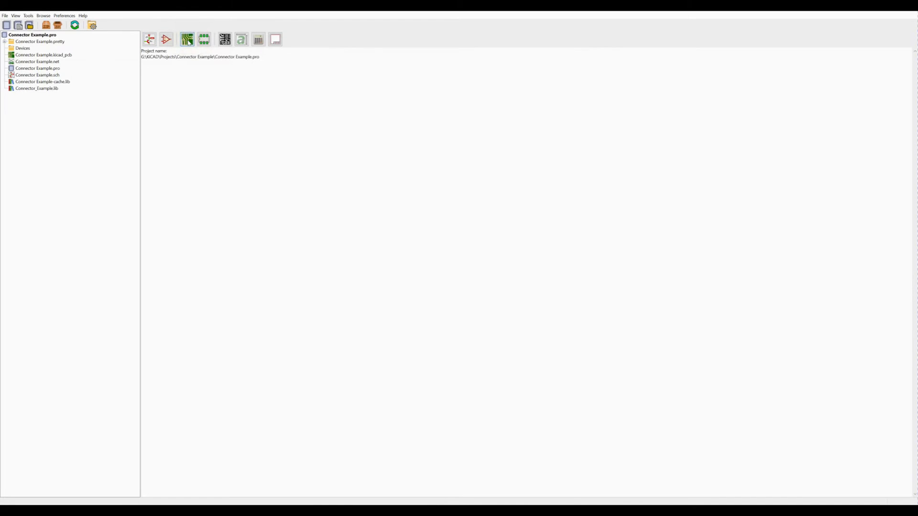
{"action": "left_click", "coordinate": [189, 41]}
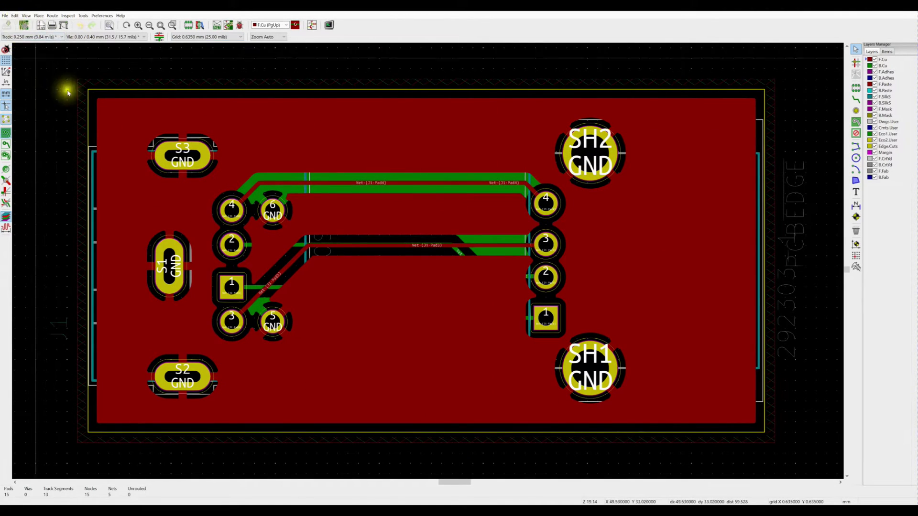
Inspect the board in the 3D viewer, then open footprint J2's properties.
{"action": "left_click", "coordinate": [15, 15]}
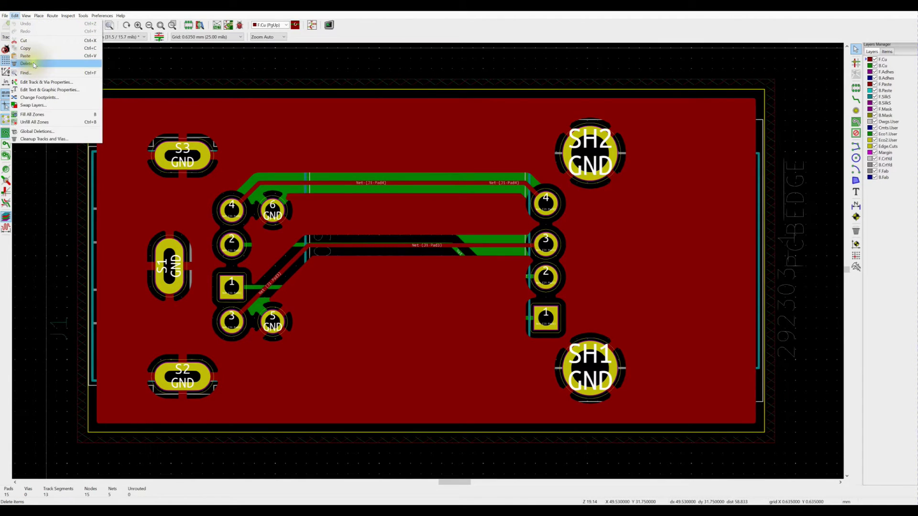
{"action": "mouse_move", "coordinate": [26, 15]}
{"action": "left_click", "coordinate": [39, 47]}
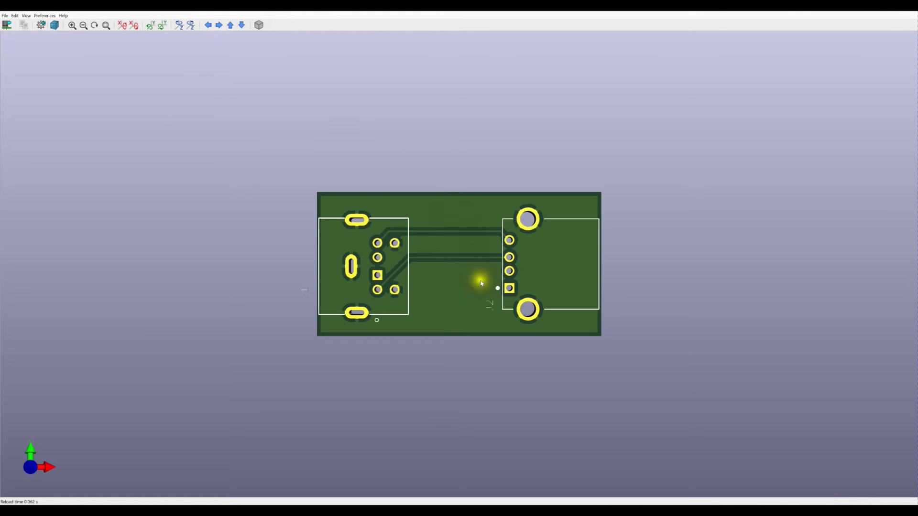
{"action": "left_click_drag", "start_coordinate": [481, 284], "coordinate": [579, 300]}
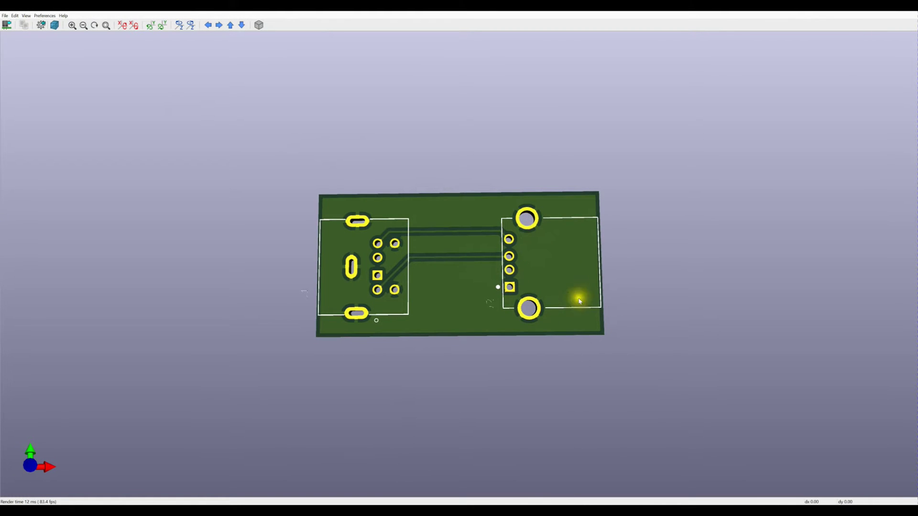
{"action": "left_click", "coordinate": [908, 5]}
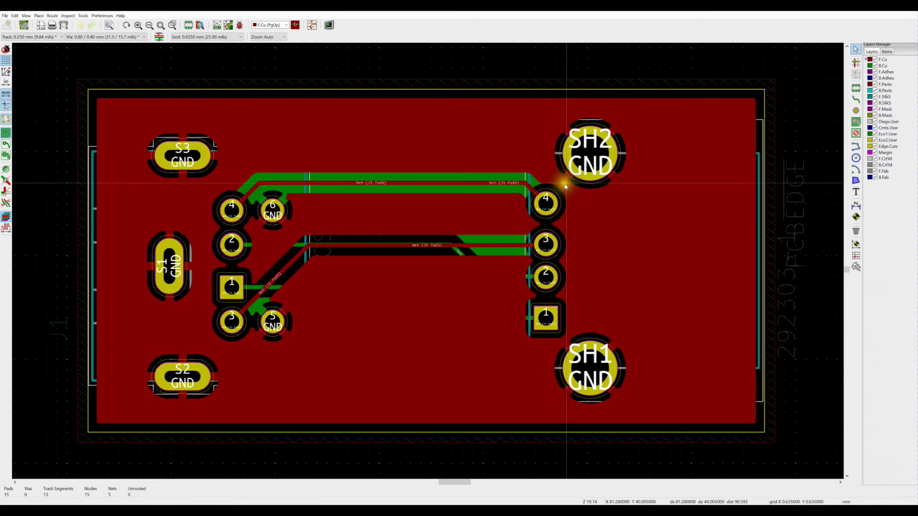
{"action": "left_click", "coordinate": [619, 234]}
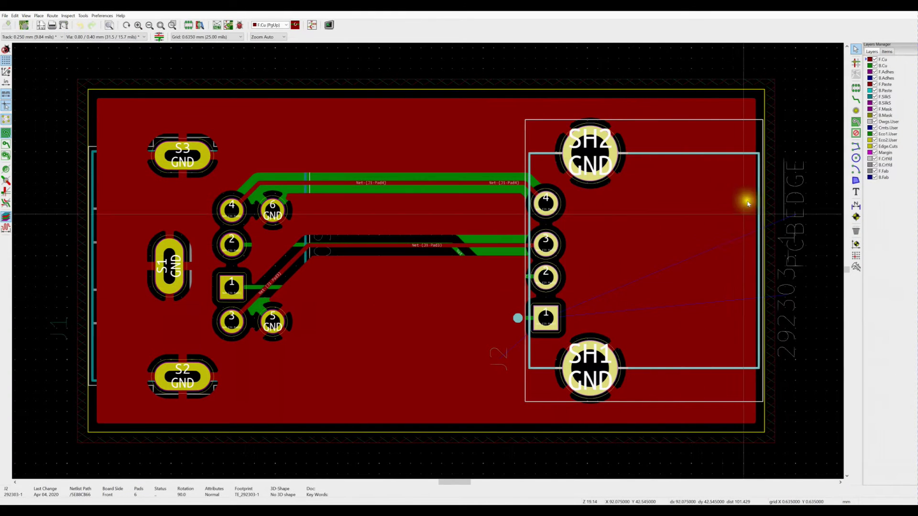
{"action": "double_click", "coordinate": [627, 300]}
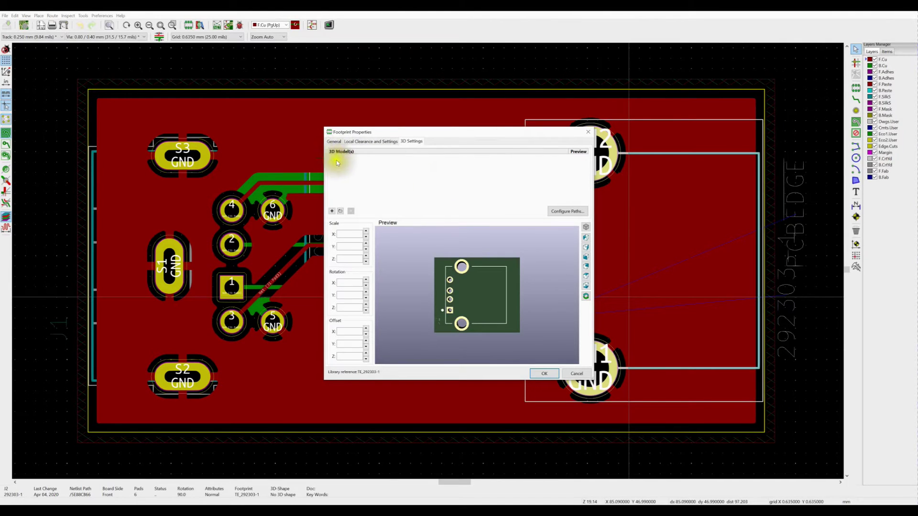
Start adding a 3D model file and browse to the G: drive.
{"action": "left_click", "coordinate": [341, 211]}
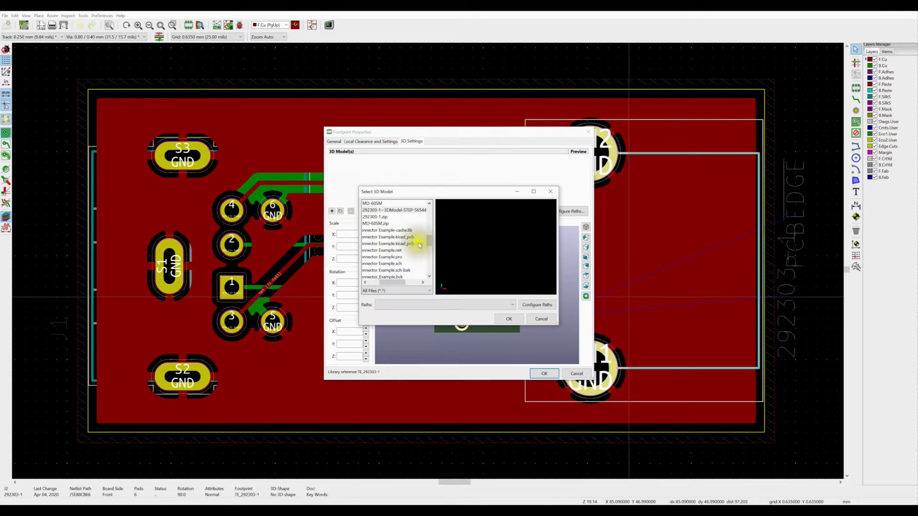
{"action": "left_click_drag", "start_coordinate": [429, 243], "coordinate": [434, 212]}
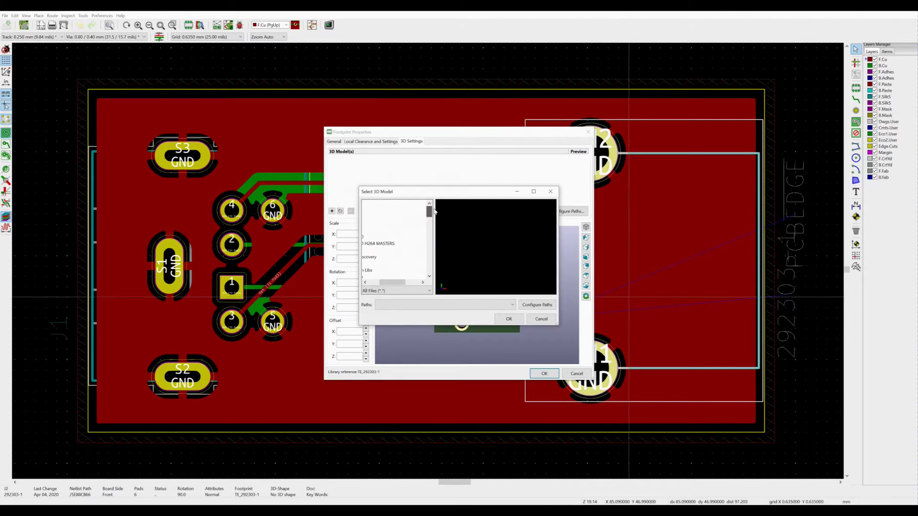
{"action": "left_click_drag", "start_coordinate": [394, 282], "coordinate": [369, 283]}
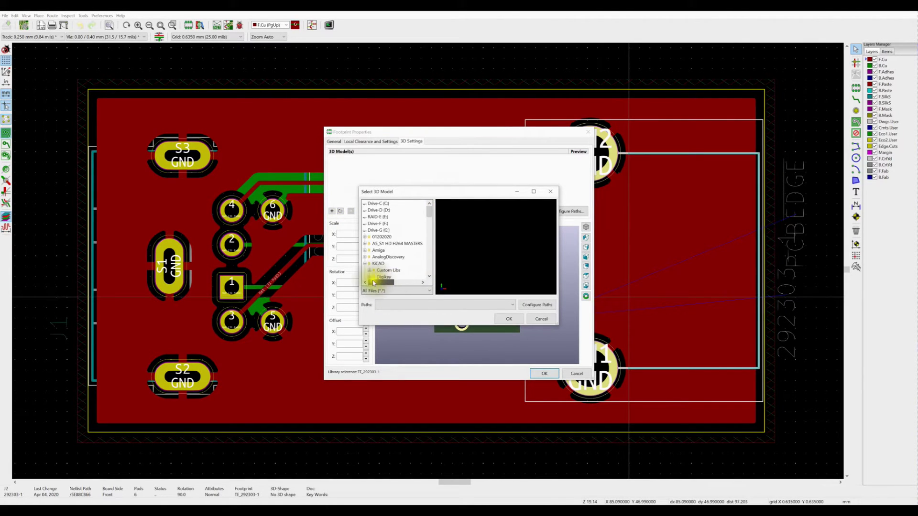
{"action": "left_click", "coordinate": [372, 230]}
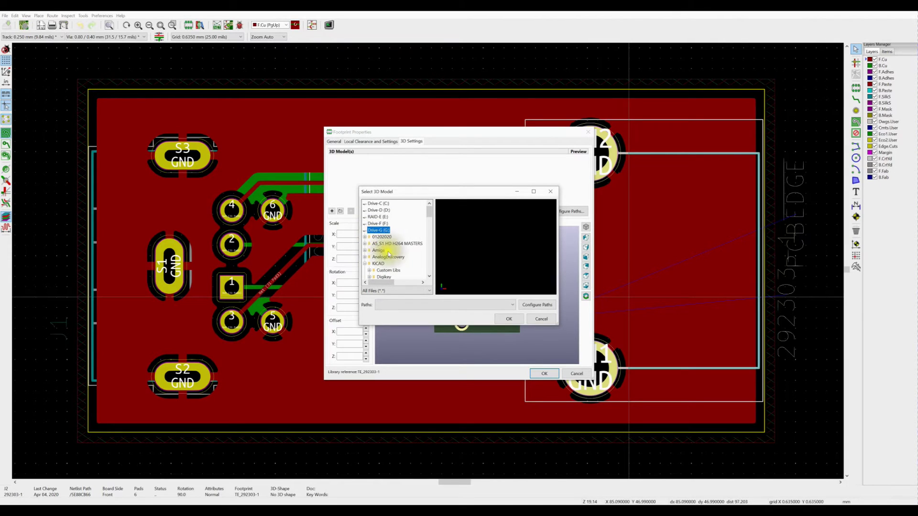
{"action": "scroll", "coordinate": [388, 253], "scroll_direction": "down", "scroll_amount": 1}
{"action": "scroll", "coordinate": [388, 254], "scroll_direction": "down", "scroll_amount": 1}
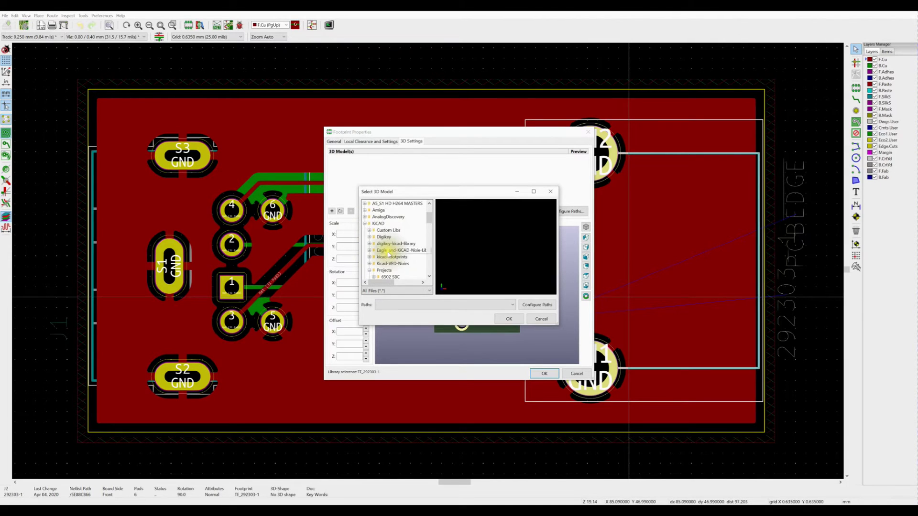
{"action": "scroll", "coordinate": [388, 254], "scroll_direction": "down", "scroll_amount": 3}
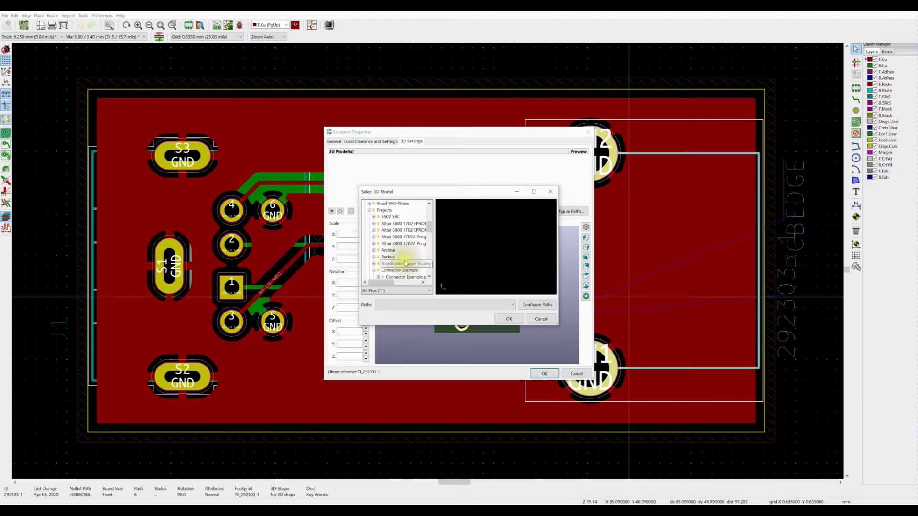
{"action": "scroll", "coordinate": [407, 262], "scroll_direction": "down", "scroll_amount": 1}
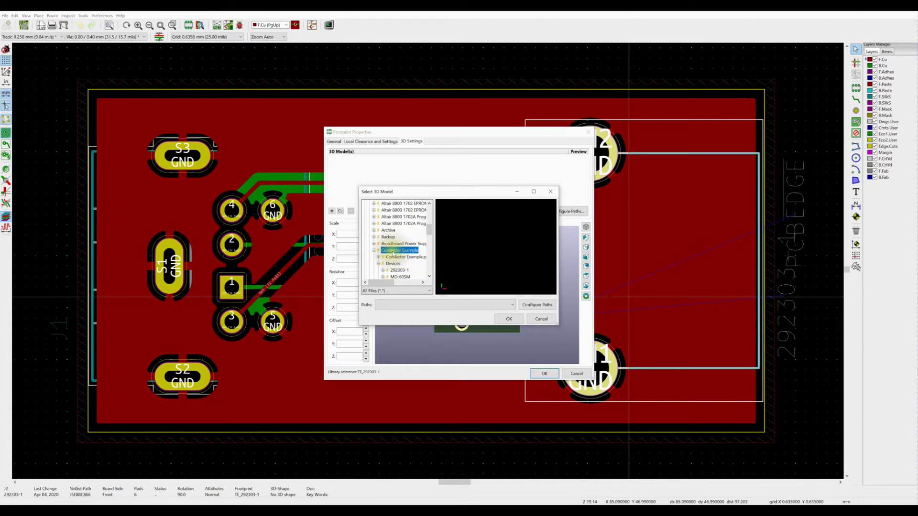
Pick the STEP file in Connector Example > Devices > 292303-1 and confirm it.
{"action": "double_click", "coordinate": [393, 251]}
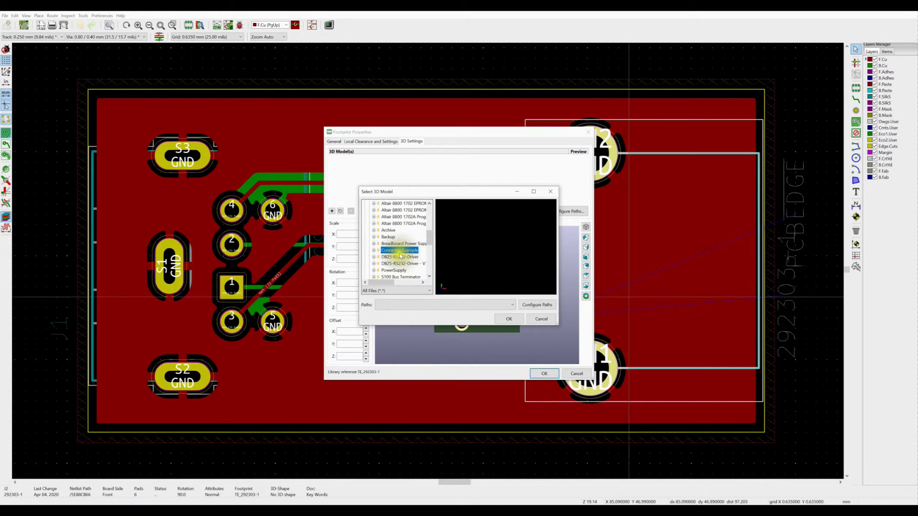
{"action": "left_click", "coordinate": [375, 251]}
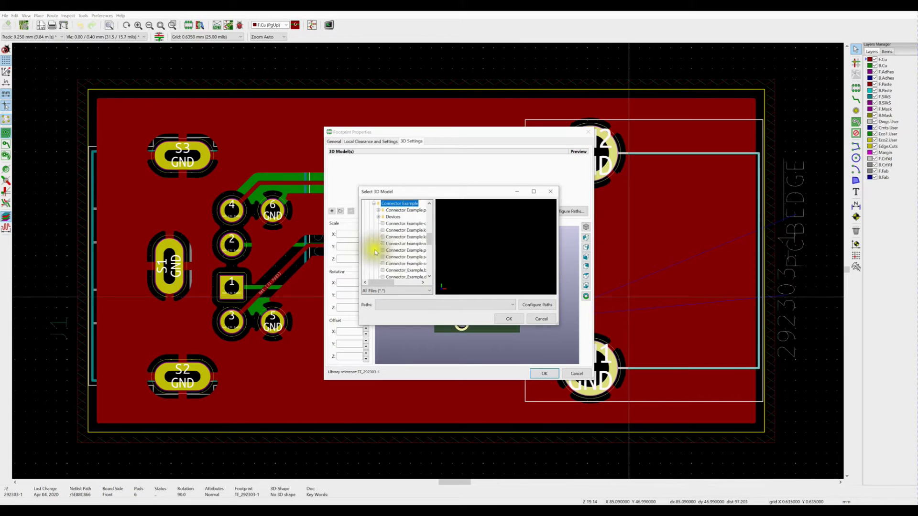
{"action": "left_click", "coordinate": [378, 218]}
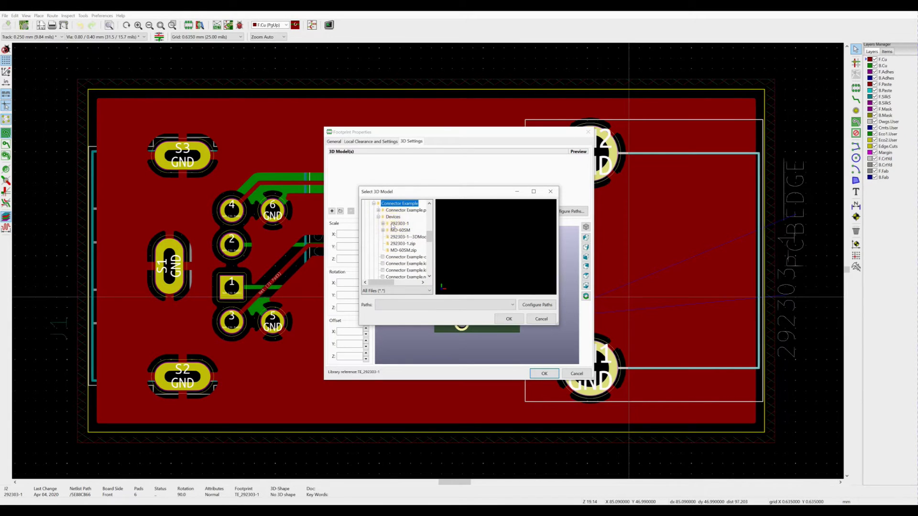
{"action": "double_click", "coordinate": [393, 223]}
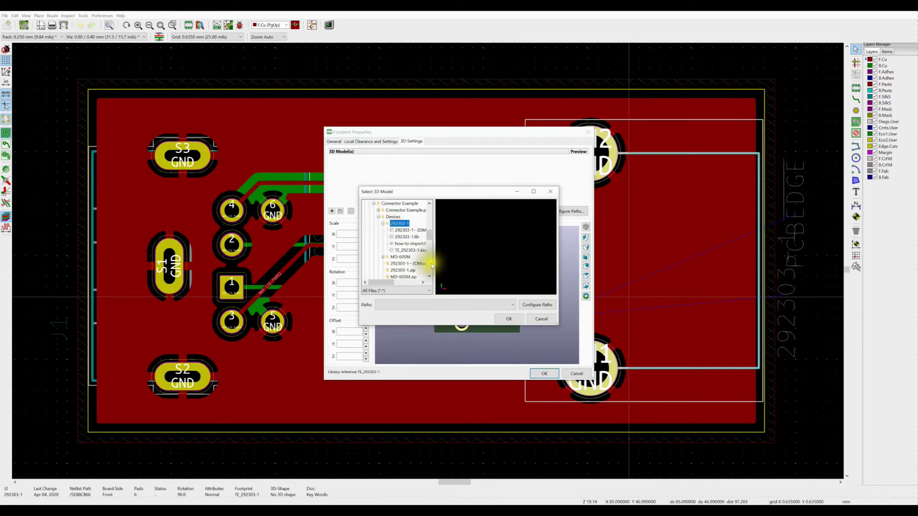
{"action": "left_click_drag", "start_coordinate": [376, 282], "coordinate": [386, 286]}
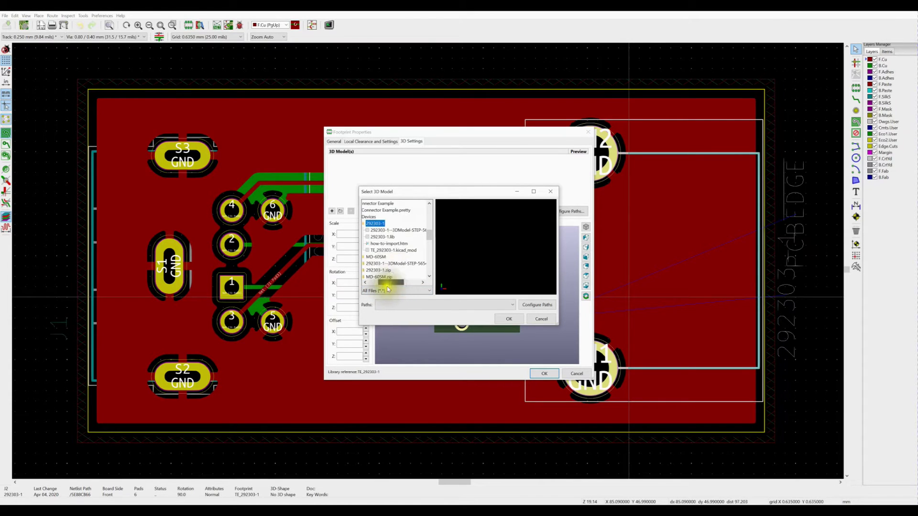
{"action": "left_click", "coordinate": [394, 231]}
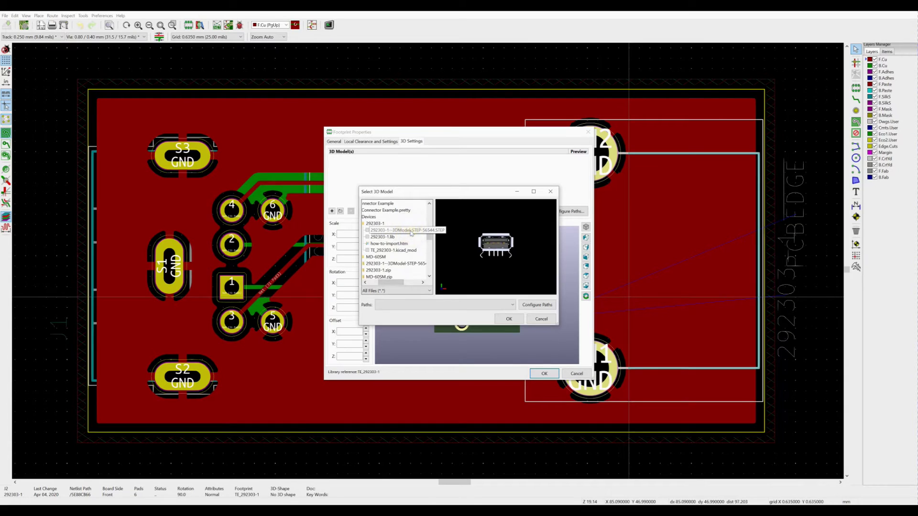
{"action": "left_click", "coordinate": [507, 317]}
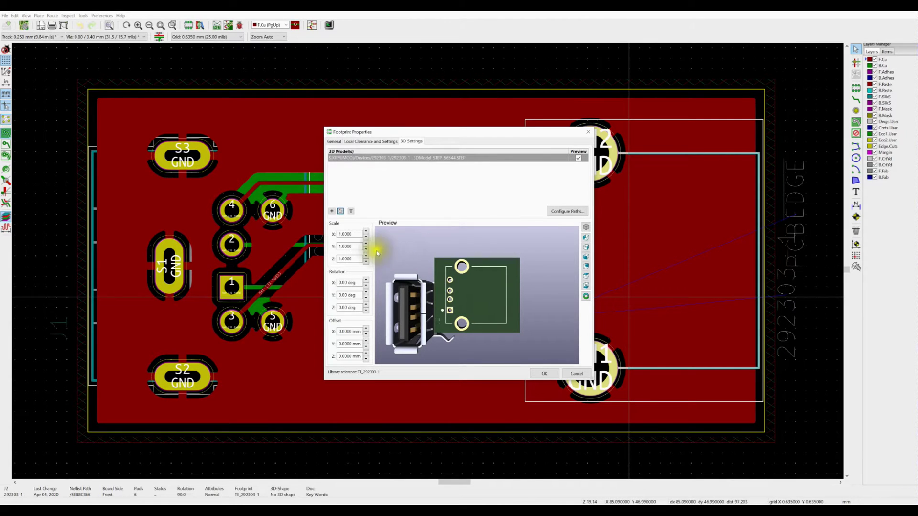
Try an X scale of 9 on J2's model, then revert it to 1.0.
{"action": "double_click", "coordinate": [356, 234]}
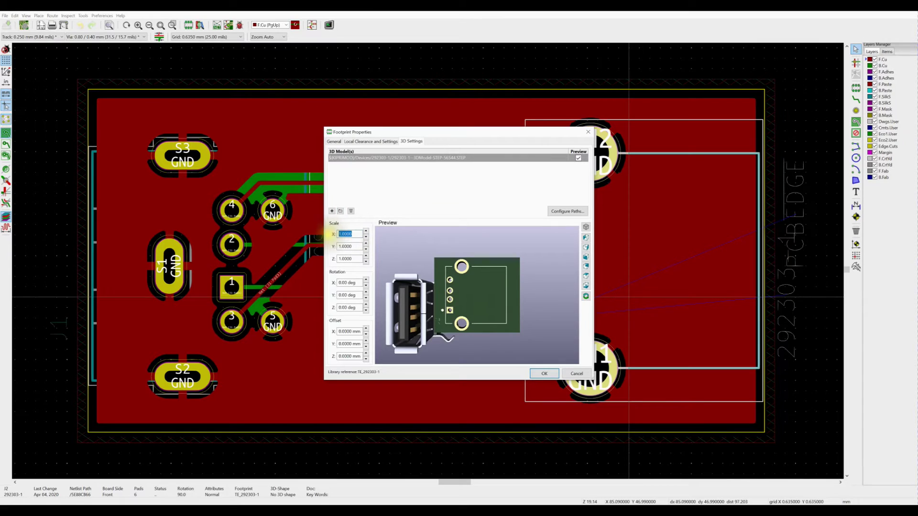
{"action": "type", "text": "90"}
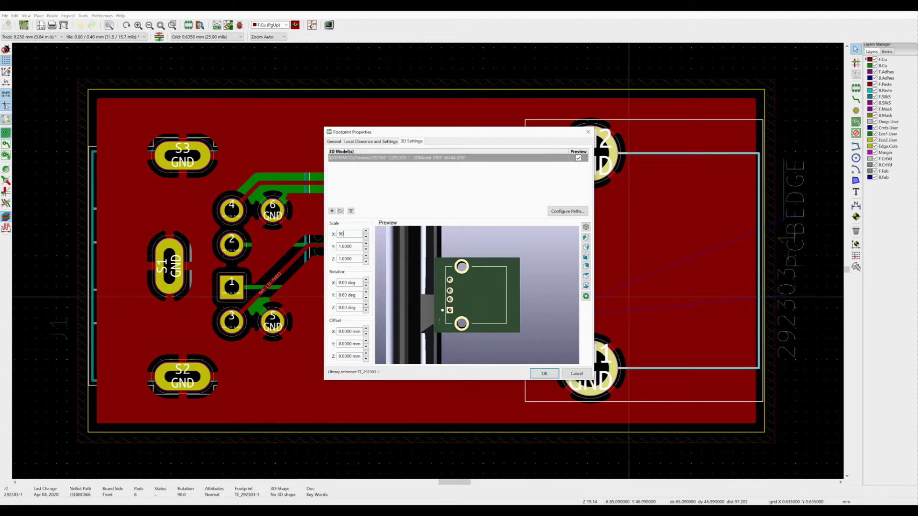
{"action": "key", "text": "ctrl+z"}
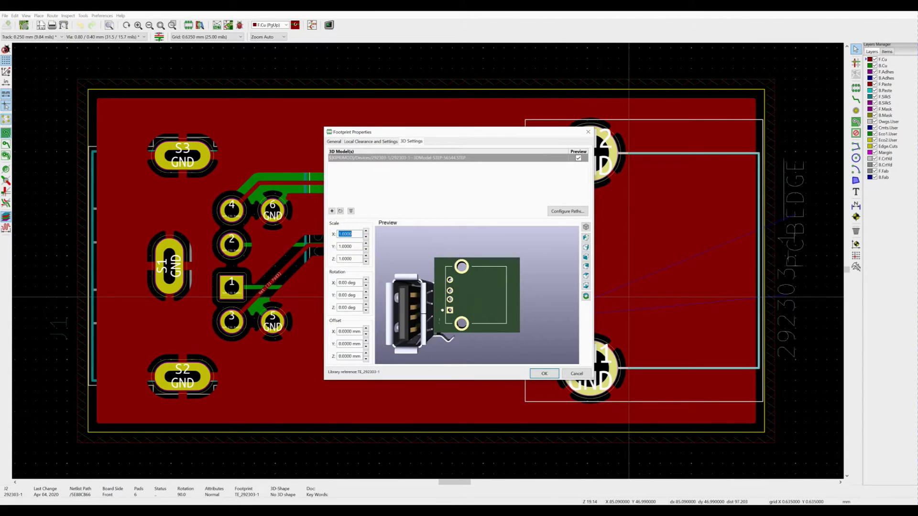
Try X rotations of 90, 180 and 270 degrees, then close footprint properties.
{"action": "left_click", "coordinate": [357, 283]}
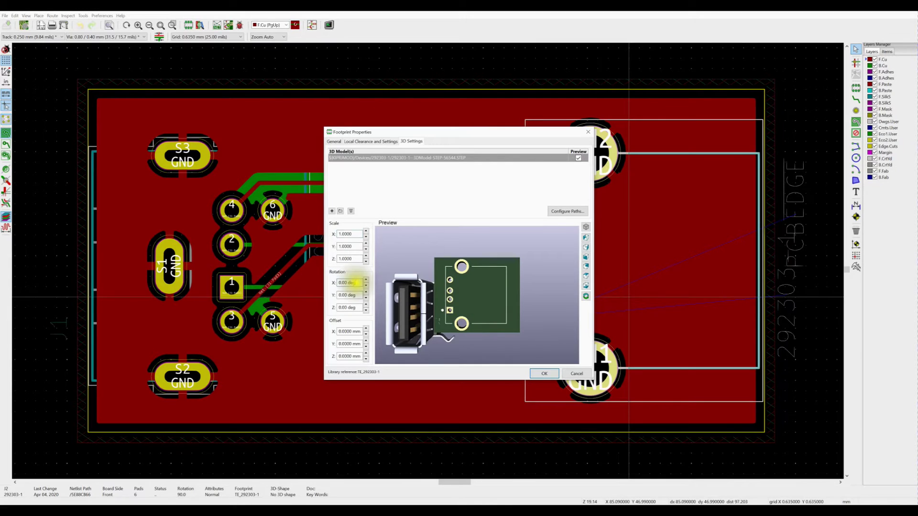
{"action": "type", "text": "90"}
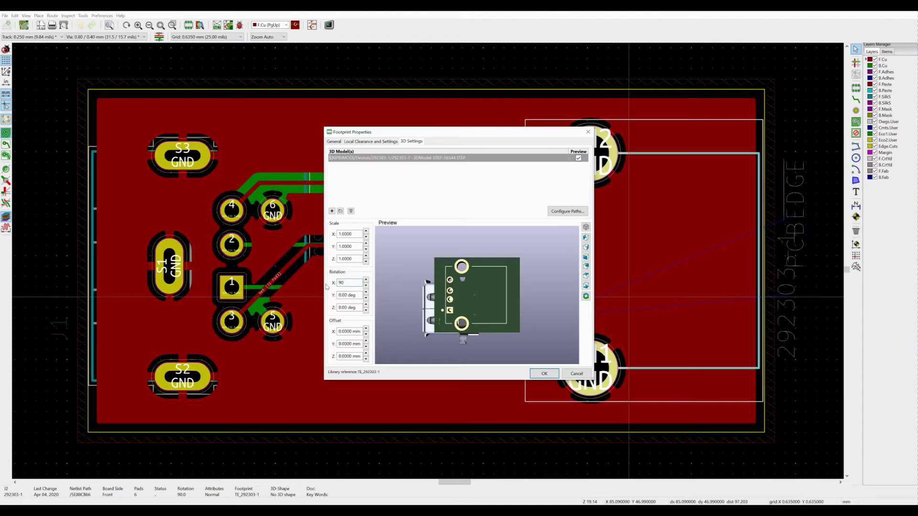
{"action": "double_click", "coordinate": [341, 283]}
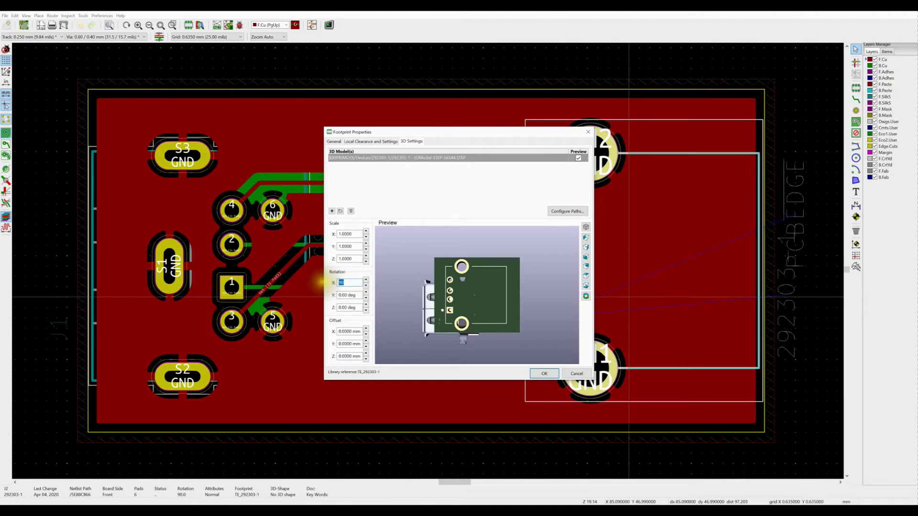
{"action": "type", "text": "180"}
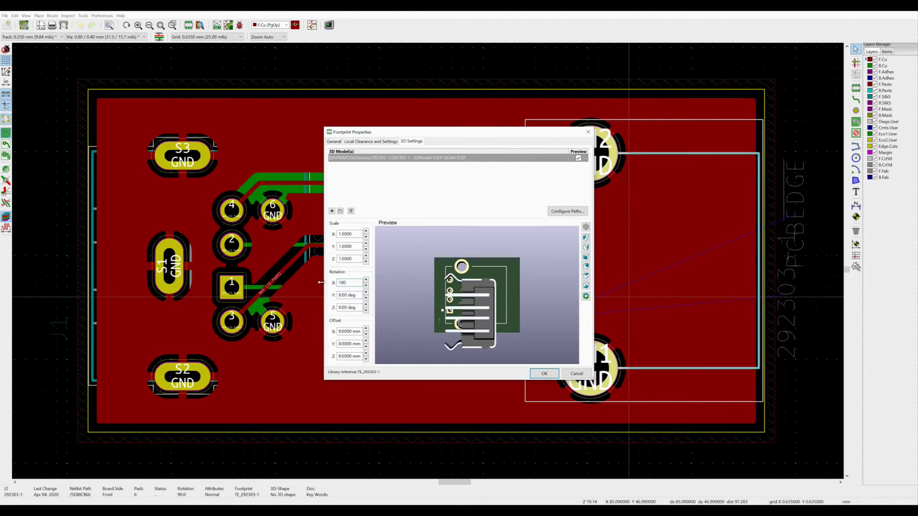
{"action": "key", "text": "BackSpace"}
{"action": "key", "text": "BackSpace"}
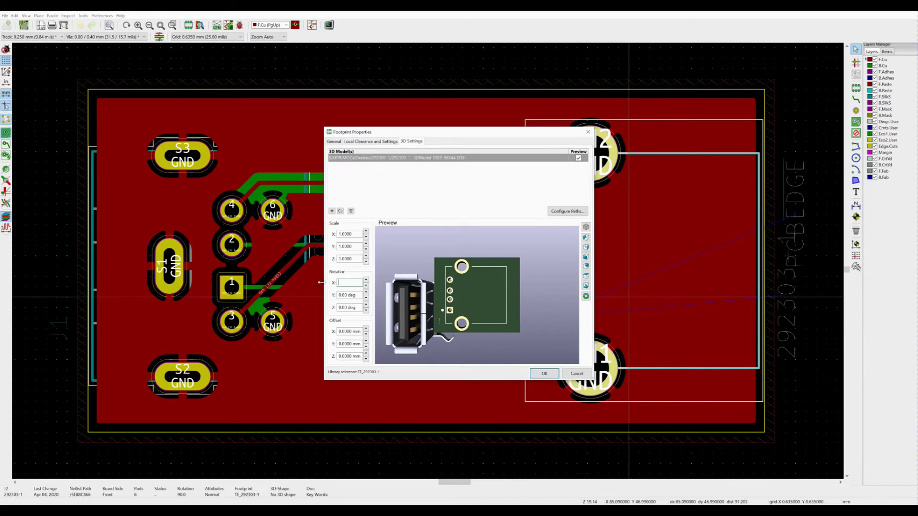
{"action": "type", "text": "270"}
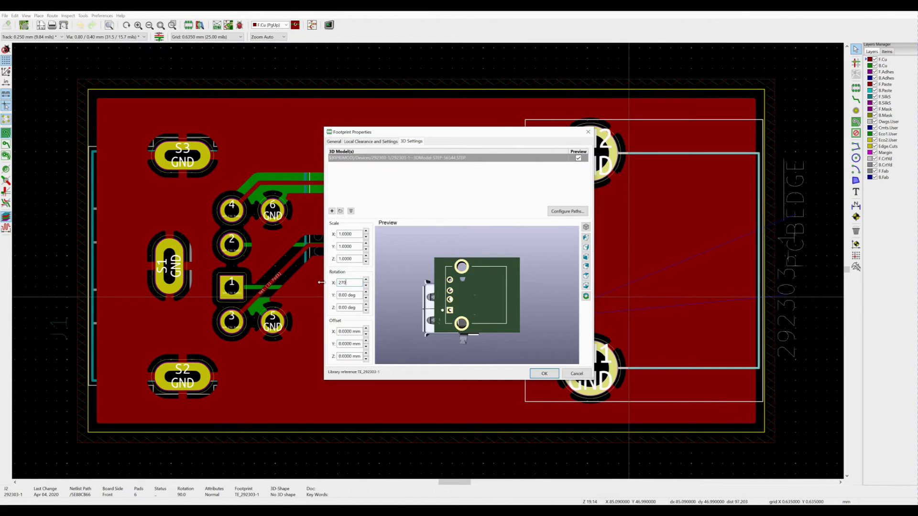
{"action": "key", "text": "Return"}
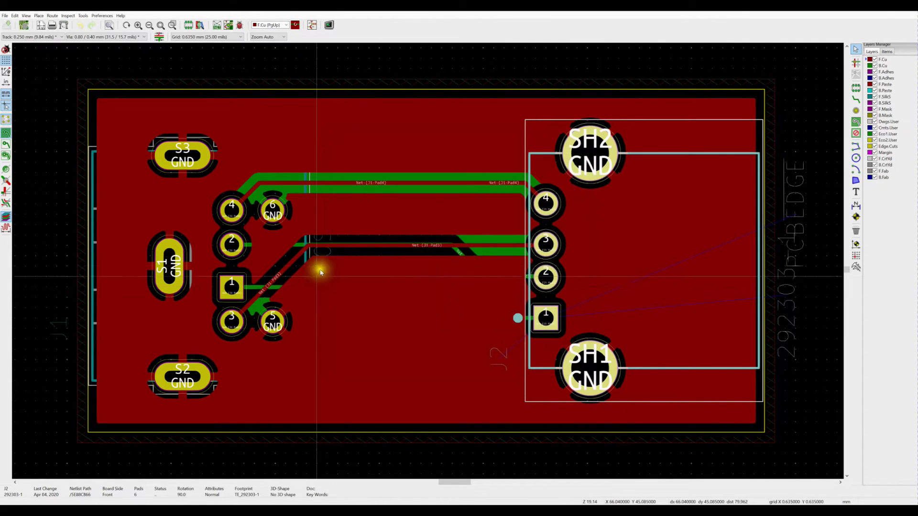
Reopen J2's properties, re-add the 292303-1 STEP model, and make the preview taller.
{"action": "double_click", "coordinate": [584, 251]}
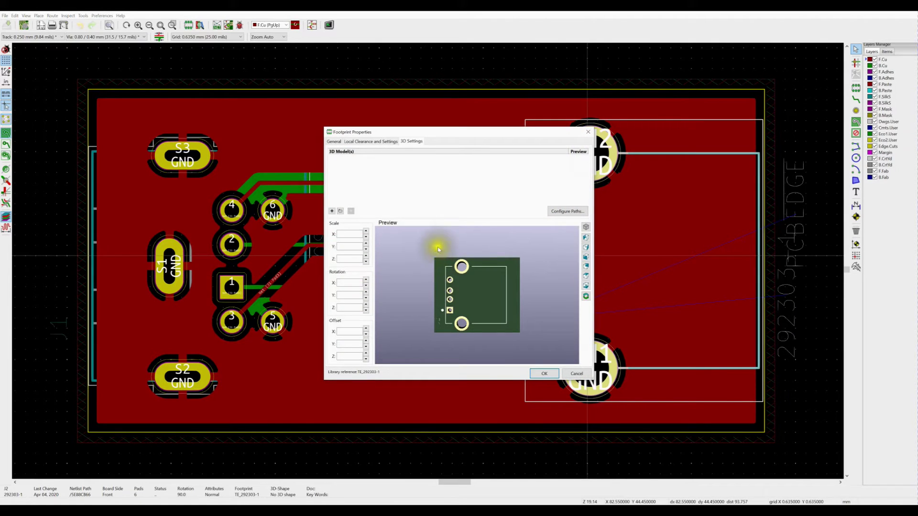
{"action": "left_click", "coordinate": [340, 211]}
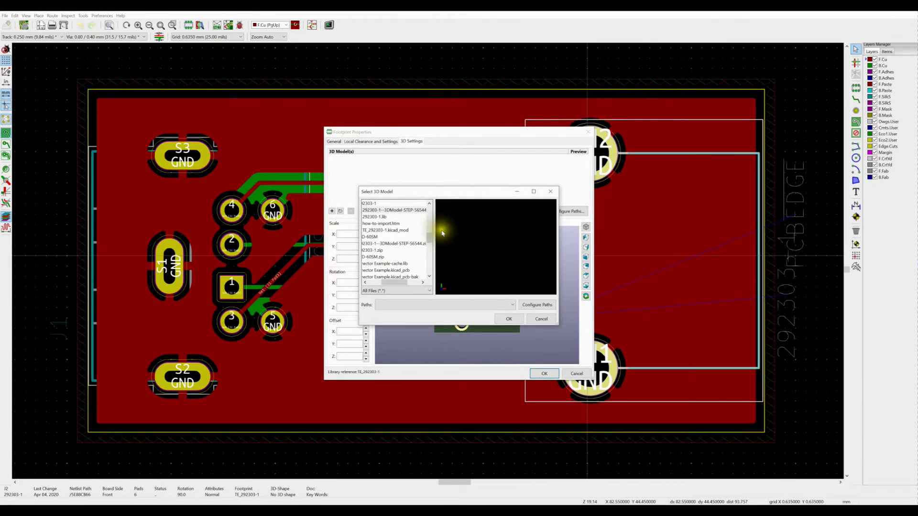
{"action": "double_click", "coordinate": [405, 211]}
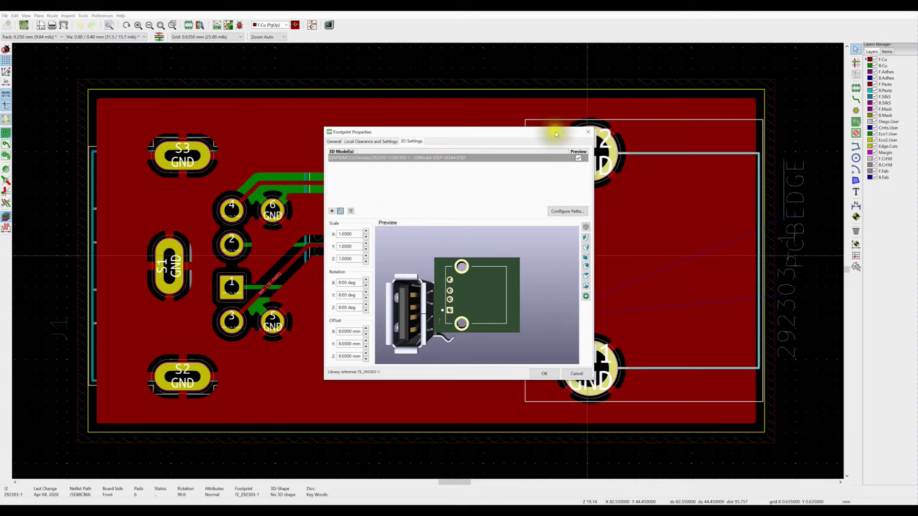
{"action": "left_click_drag", "start_coordinate": [554, 129], "coordinate": [526, 32]}
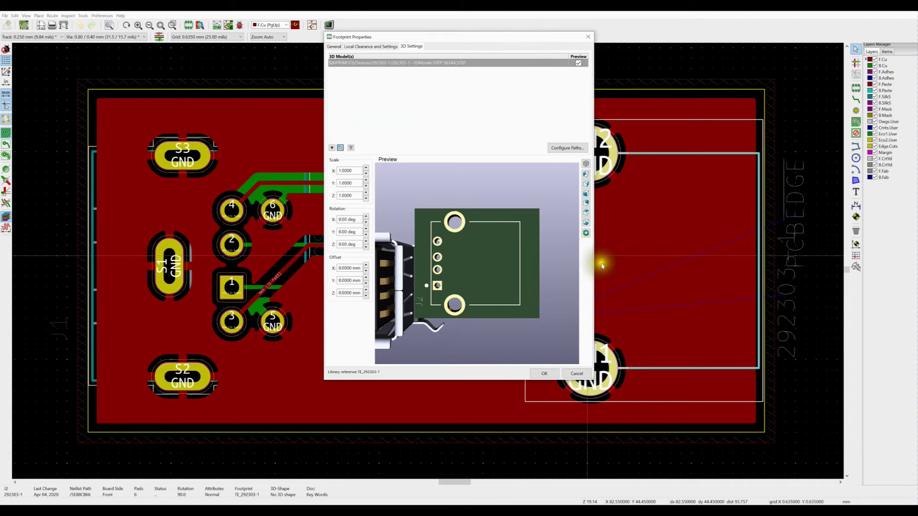
Widen the Footprint Properties dialog and its 3D preview.
{"action": "left_click_drag", "start_coordinate": [708, 277], "coordinate": [765, 281]}
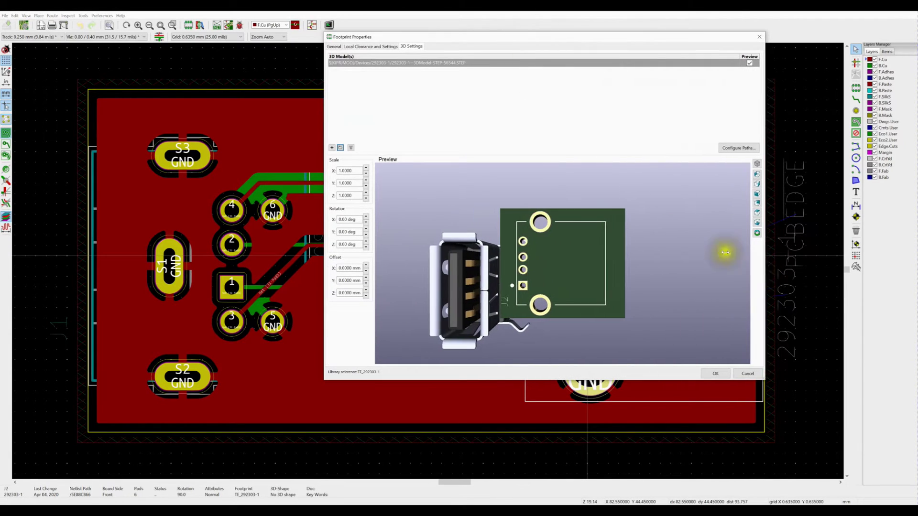
{"action": "left_click_drag", "start_coordinate": [512, 37], "coordinate": [409, 45]}
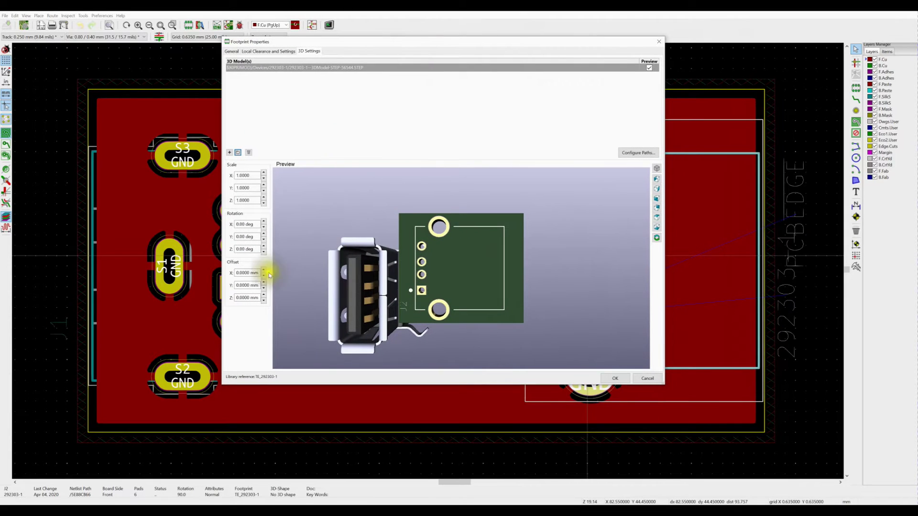
{"action": "left_click_drag", "start_coordinate": [221, 321], "coordinate": [172, 320]}
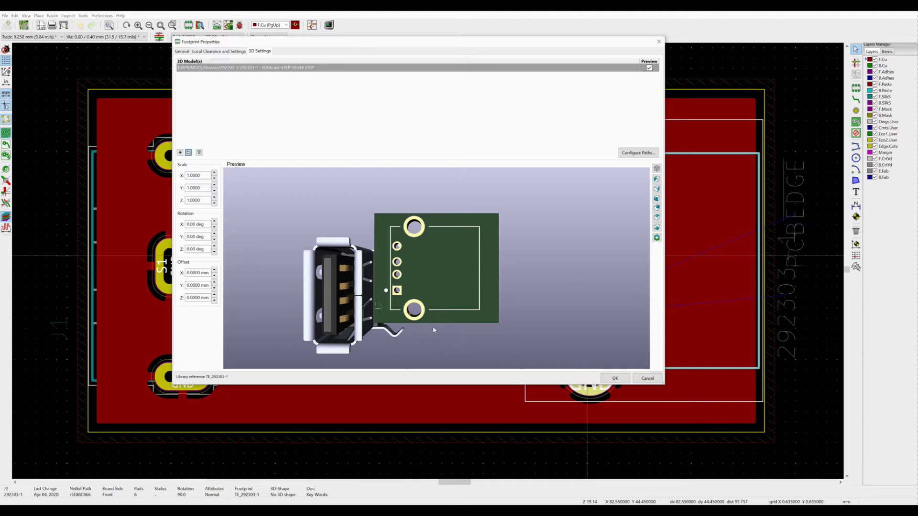
Set the model's Z rotation to 0 and keep Y rotation at 0.
{"action": "left_click_drag", "start_coordinate": [204, 249], "coordinate": [183, 249]}
{"action": "type", "text": "90"}
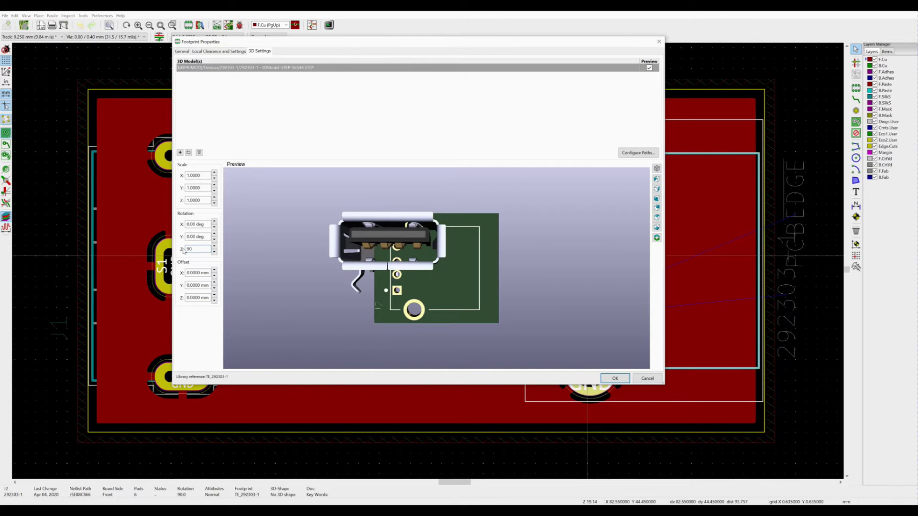
{"action": "type", "text": "0"}
{"action": "key", "text": "BackSpace"}
{"action": "key", "text": "BackSpace"}
{"action": "key", "text": "BackSpace"}
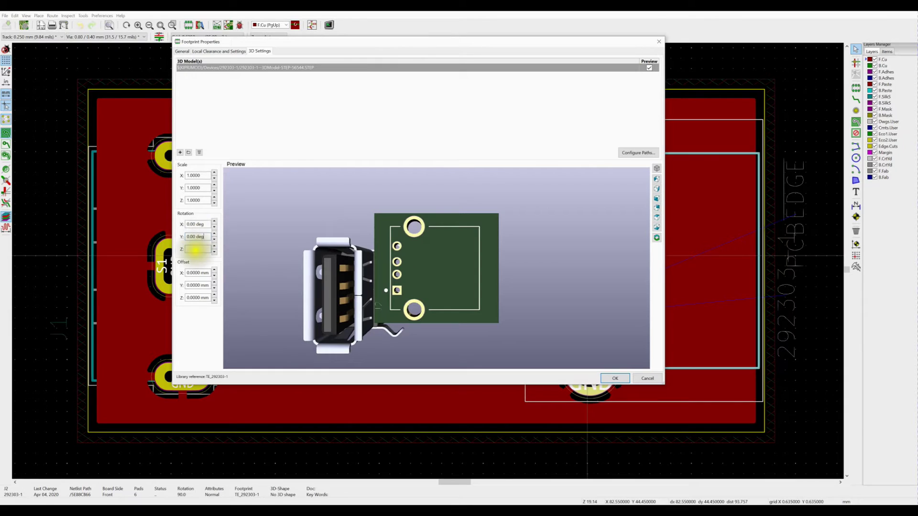
{"action": "type", "text": "0"}
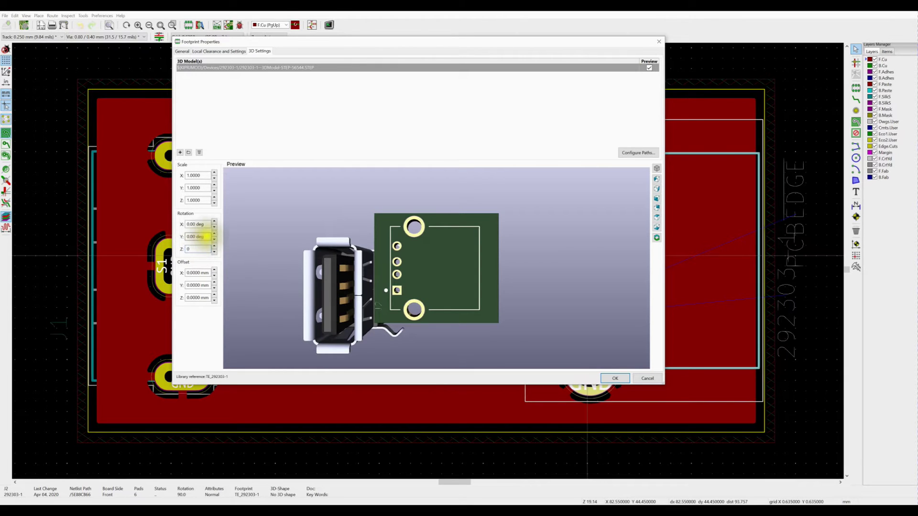
{"action": "left_click", "coordinate": [213, 240]}
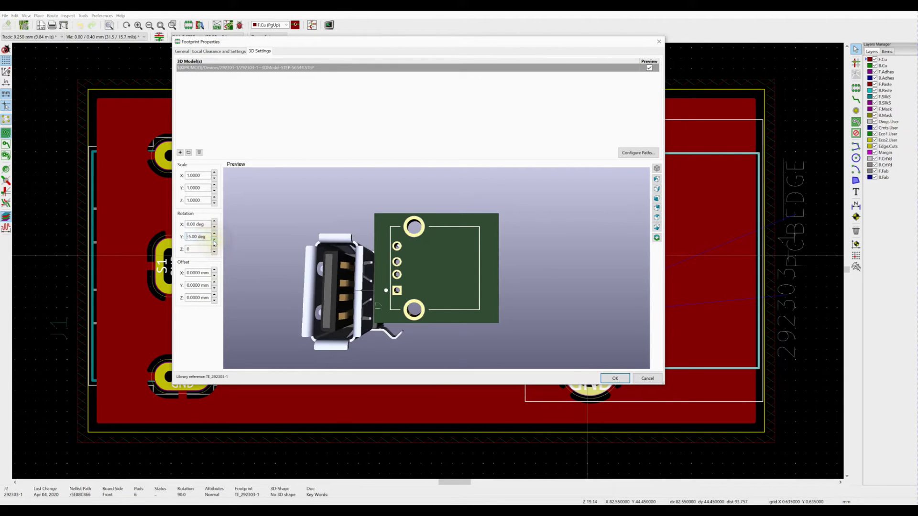
{"action": "left_click", "coordinate": [213, 233]}
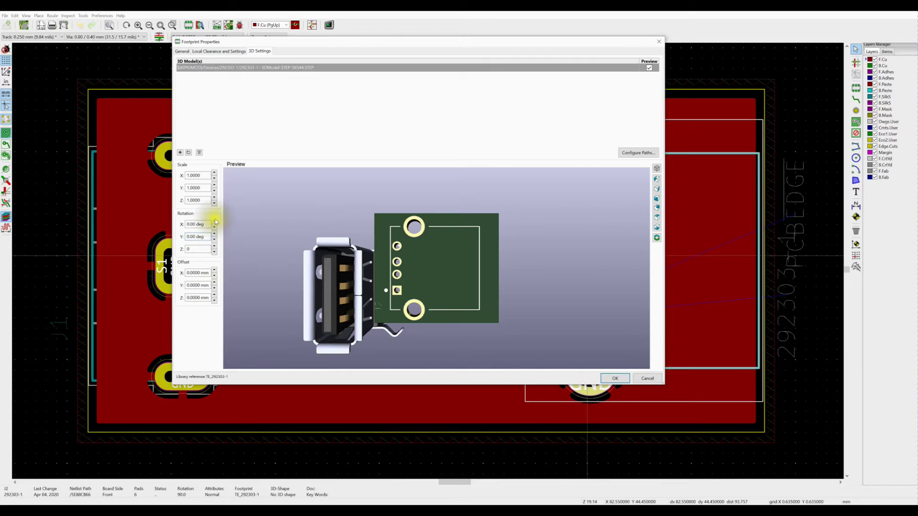
Step the X rotation down to -90 degrees and view the model obliquely.
{"action": "left_click", "coordinate": [214, 221]}
{"action": "left_click", "coordinate": [214, 222]}
{"action": "left_click", "coordinate": [213, 227]}
{"action": "left_click", "coordinate": [213, 227]}
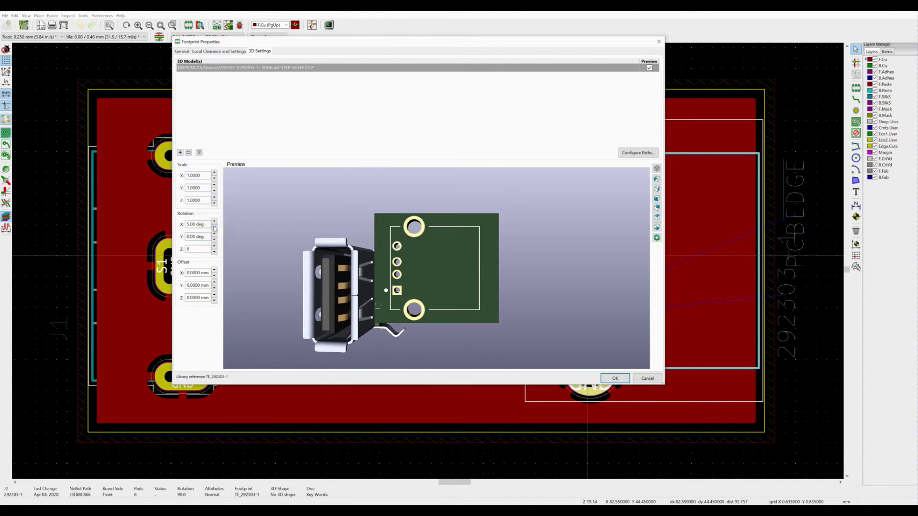
{"action": "left_click", "coordinate": [214, 227]}
{"action": "left_click", "coordinate": [214, 227]}
{"action": "left_click", "coordinate": [214, 227]}
{"action": "left_click", "coordinate": [214, 227]}
{"action": "left_click", "coordinate": [214, 227]}
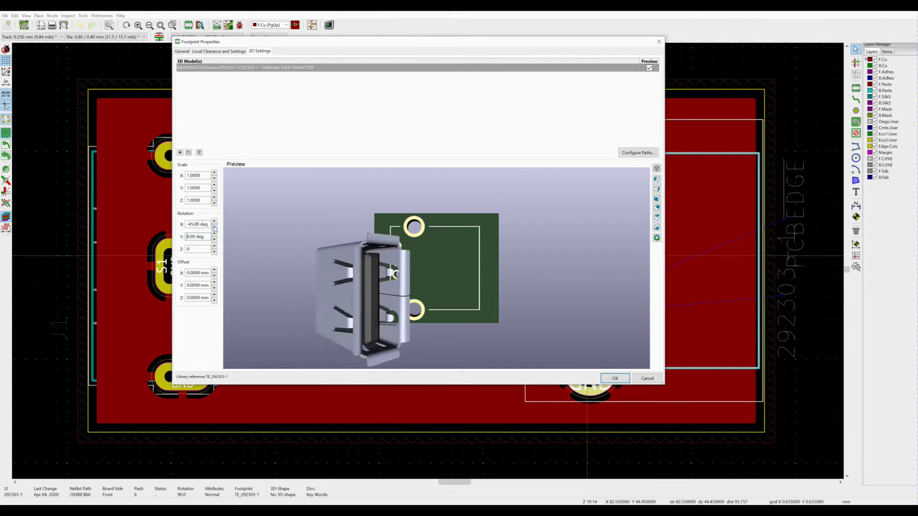
{"action": "left_click", "coordinate": [214, 228]}
{"action": "left_click", "coordinate": [213, 227]}
{"action": "left_click", "coordinate": [214, 227]}
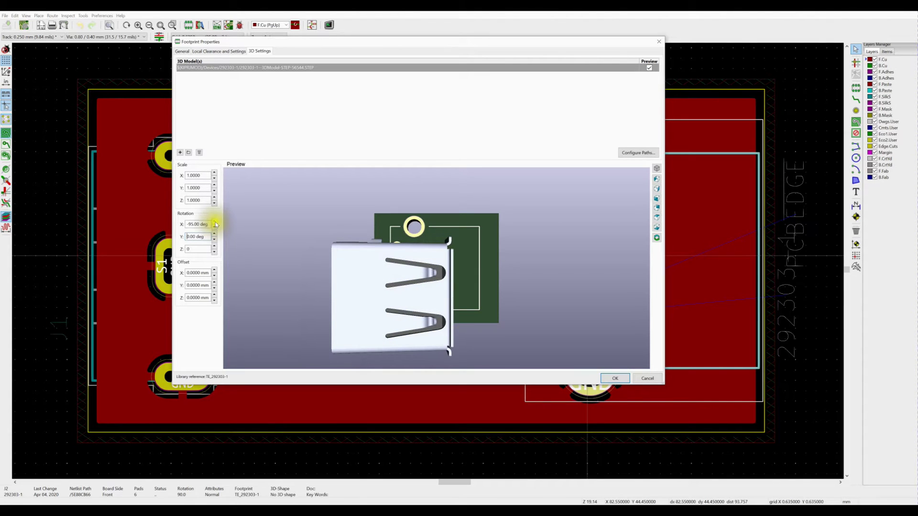
{"action": "left_click", "coordinate": [215, 221]}
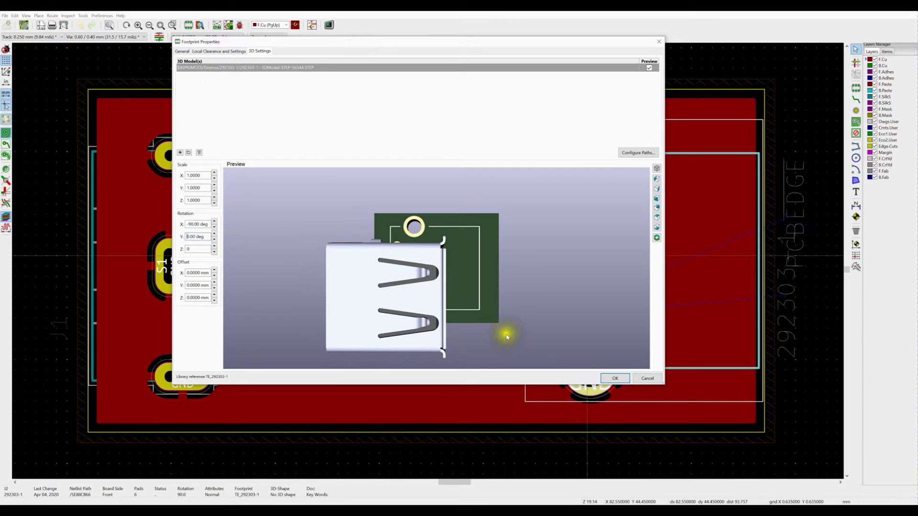
{"action": "left_click_drag", "start_coordinate": [505, 332], "coordinate": [417, 274]}
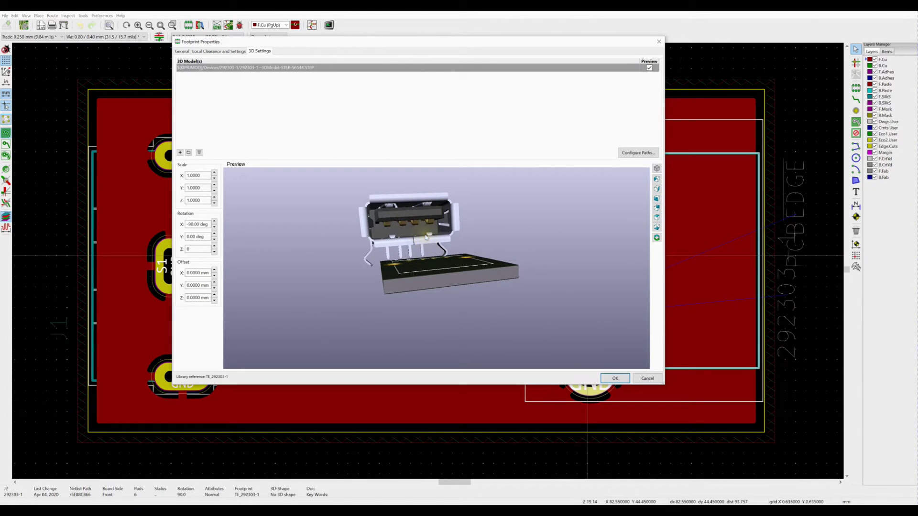
Shift the model along X to about 4 mm, keeping Y and Z offsets at 0.
{"action": "left_click_drag", "start_coordinate": [426, 236], "coordinate": [437, 299]}
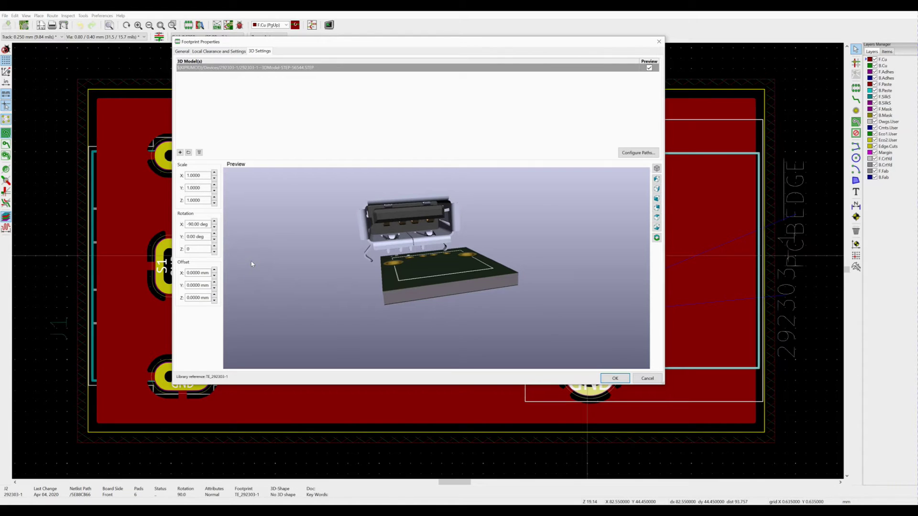
{"action": "left_click", "coordinate": [214, 295]}
{"action": "left_click", "coordinate": [214, 300]}
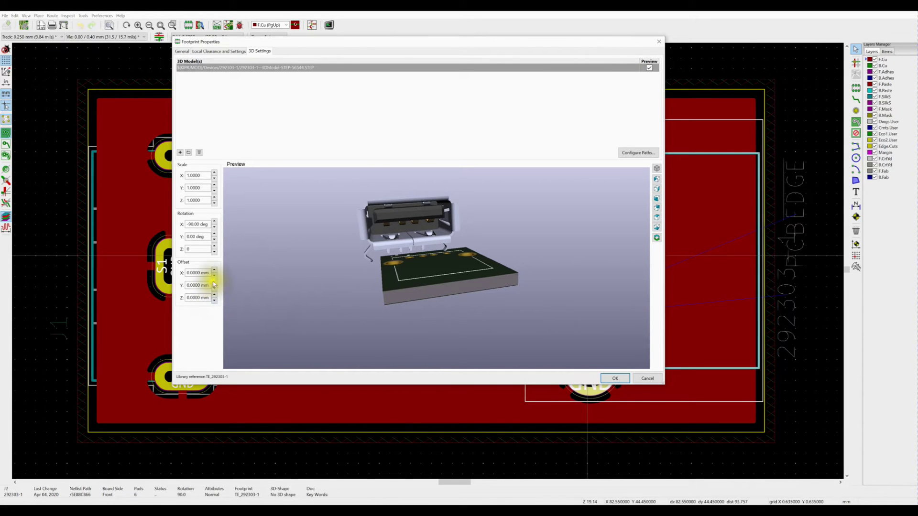
{"action": "left_click", "coordinate": [214, 283]}
{"action": "left_click", "coordinate": [215, 288]}
{"action": "left_click", "coordinate": [214, 271]}
{"action": "left_click", "coordinate": [214, 271]}
{"action": "left_click", "coordinate": [214, 271]}
{"action": "left_click", "coordinate": [214, 271]}
{"action": "left_click", "coordinate": [214, 271]}
{"action": "left_click", "coordinate": [214, 271]}
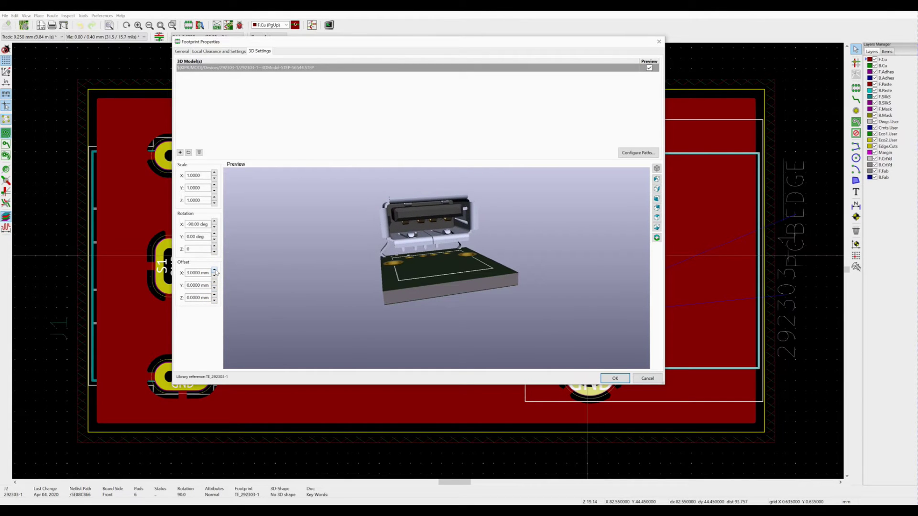
{"action": "left_click", "coordinate": [214, 271]}
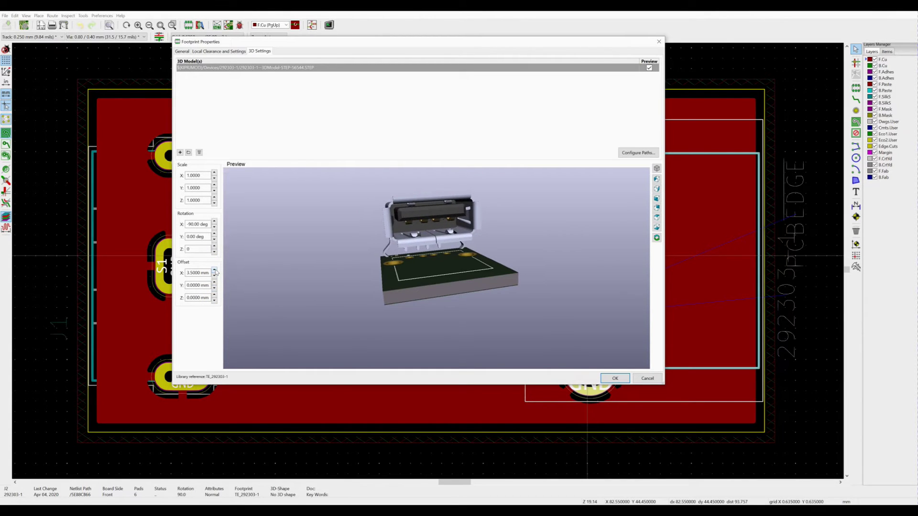
{"action": "left_click", "coordinate": [214, 271]}
Move the model to about -5.5 mm in Y toward the pads and check alignment.
{"action": "left_click_drag", "start_coordinate": [287, 294], "coordinate": [236, 282]}
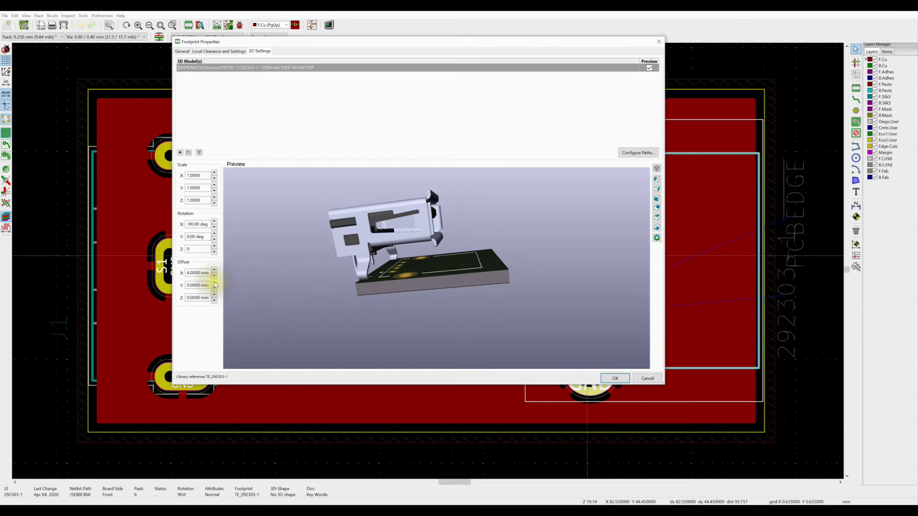
{"action": "left_click", "coordinate": [214, 283]}
{"action": "left_click", "coordinate": [214, 287]}
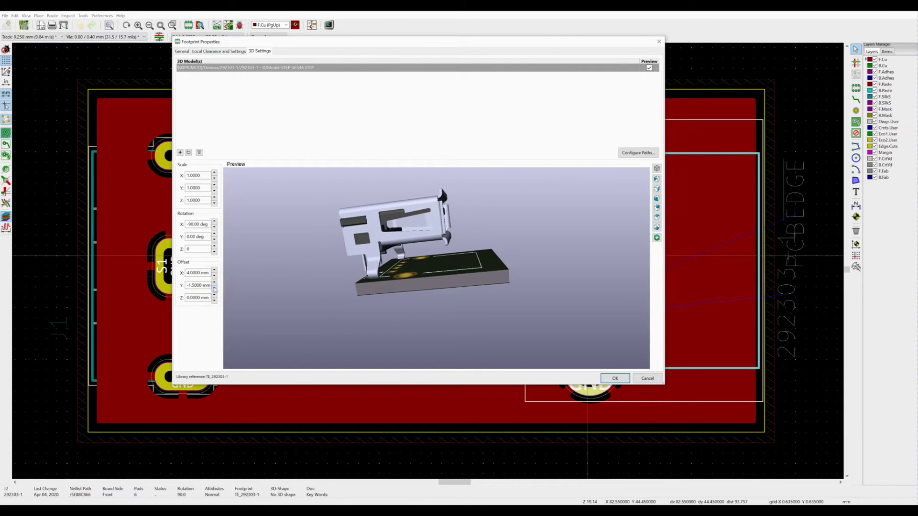
{"action": "left_click", "coordinate": [214, 288]}
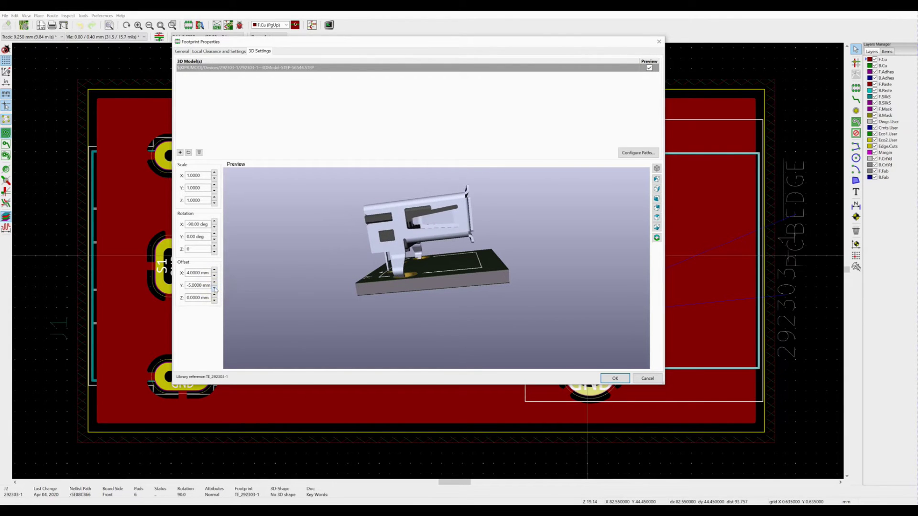
{"action": "left_click_drag", "start_coordinate": [314, 323], "coordinate": [483, 276]}
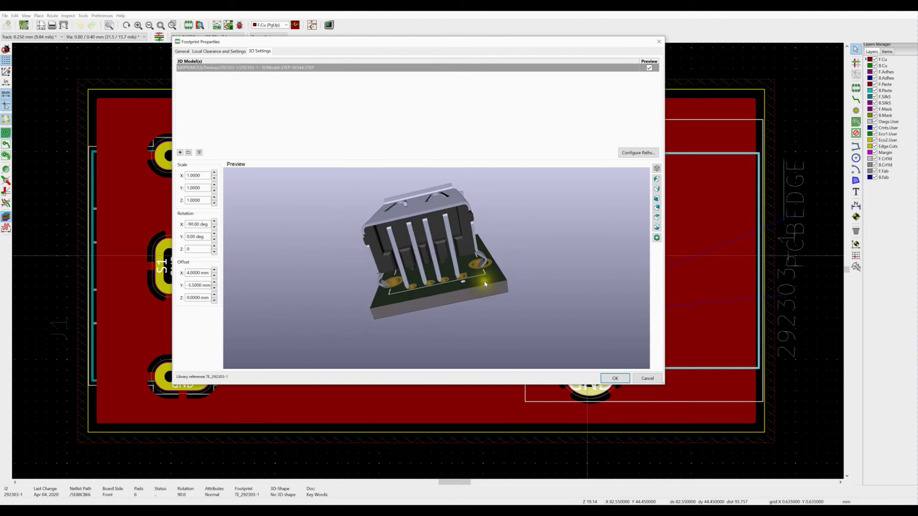
Set X offset to 3.5 mm and sink the model to a Z offset of -3 mm.
{"action": "left_click", "coordinate": [214, 276]}
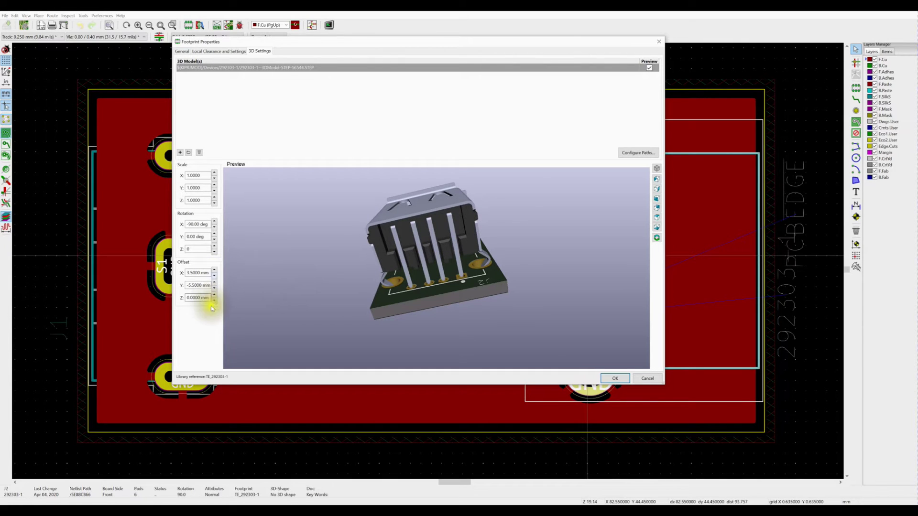
{"action": "left_click", "coordinate": [214, 295]}
{"action": "left_click", "coordinate": [214, 300]}
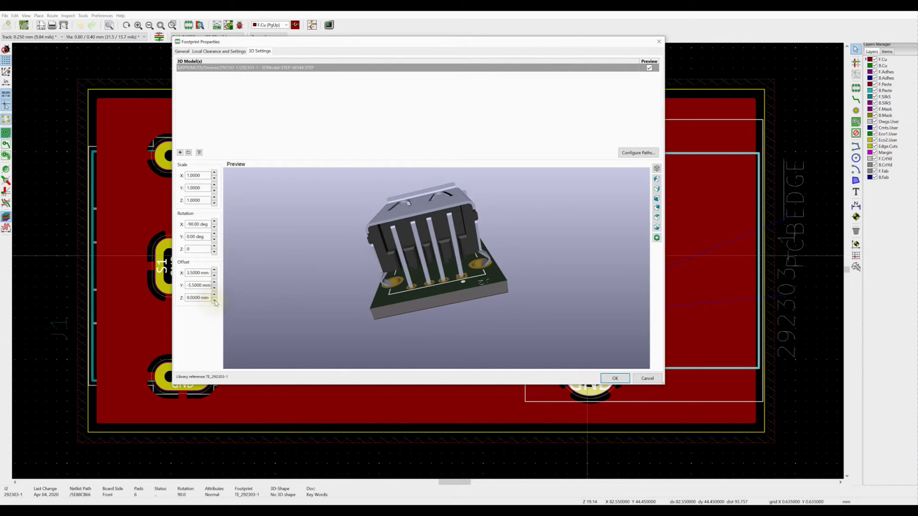
{"action": "left_click", "coordinate": [214, 300]}
{"action": "left_click", "coordinate": [215, 301]}
{"action": "left_click", "coordinate": [214, 301]}
{"action": "left_click", "coordinate": [215, 301]}
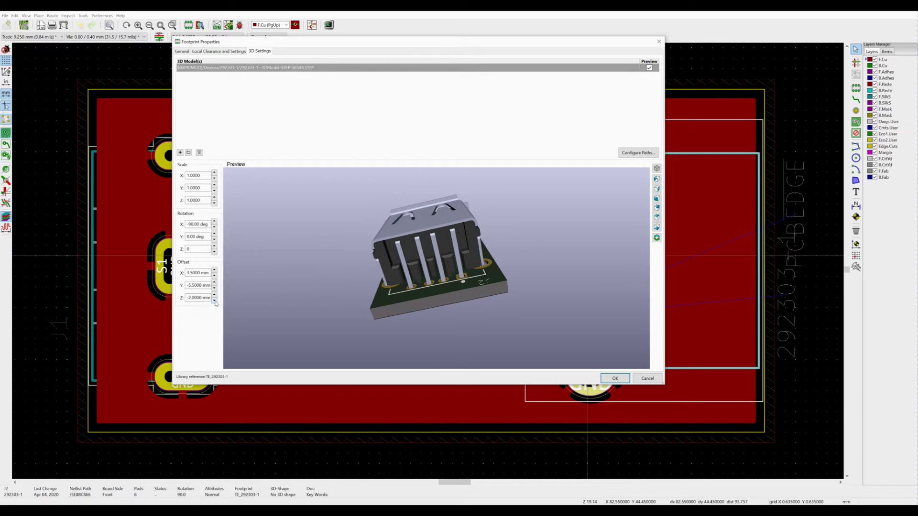
{"action": "left_click", "coordinate": [215, 301]}
{"action": "left_click", "coordinate": [214, 300]}
{"action": "left_click_drag", "start_coordinate": [394, 338], "coordinate": [501, 276]}
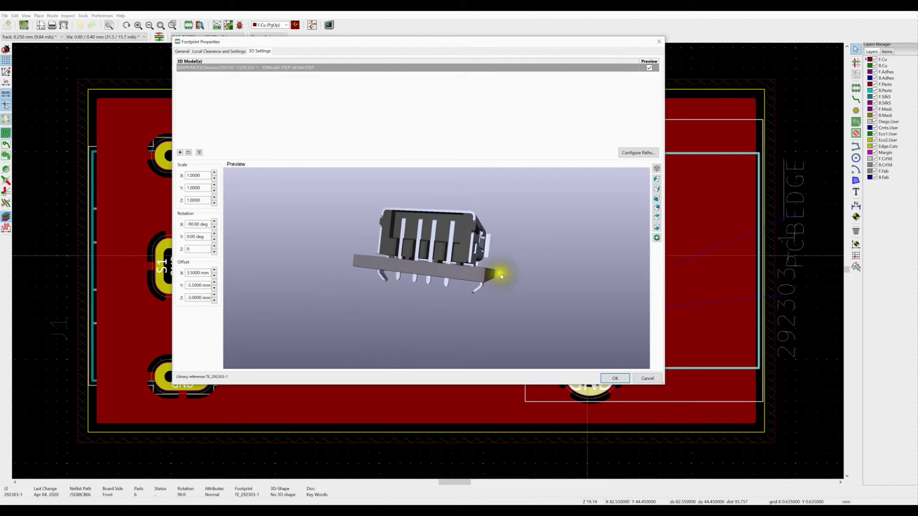
{"action": "left_click", "coordinate": [214, 300]}
{"action": "left_click", "coordinate": [214, 295]}
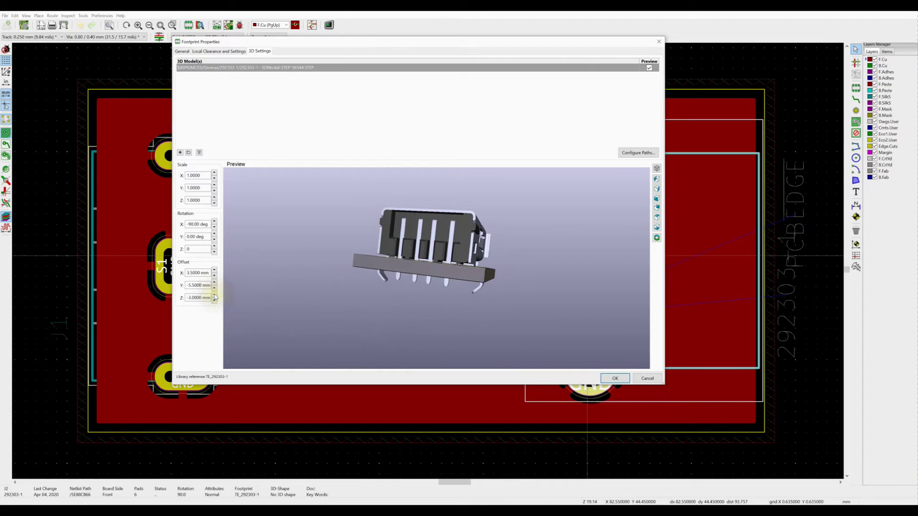
{"action": "left_click_drag", "start_coordinate": [436, 267], "coordinate": [318, 282]}
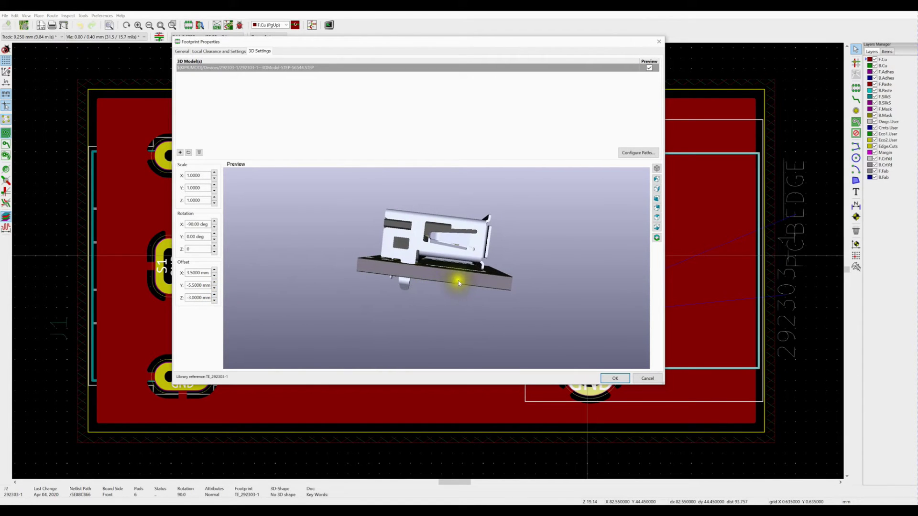
{"action": "left_click_drag", "start_coordinate": [462, 287], "coordinate": [393, 272]}
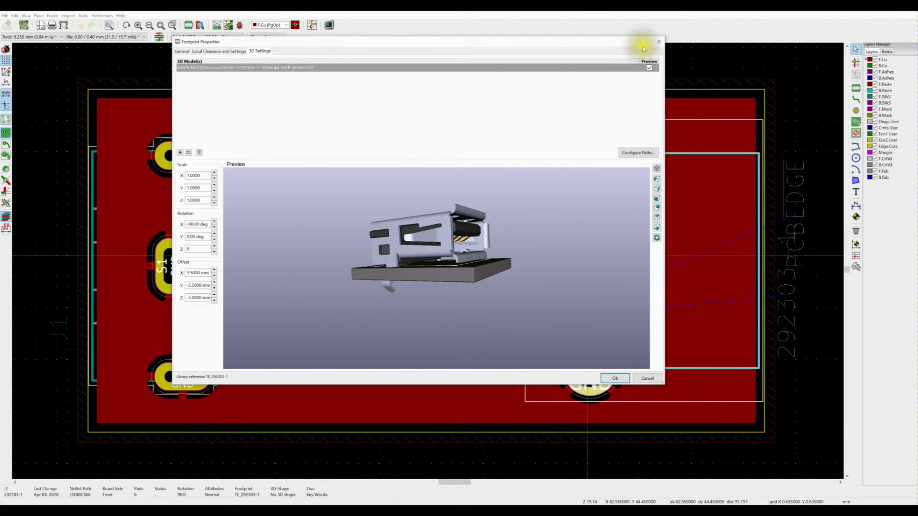
Enlarge the properties window and zoom the 3D preview onto the connector's base.
{"action": "left_click_drag", "start_coordinate": [636, 37], "coordinate": [630, 14]}
{"action": "left_click_drag", "start_coordinate": [672, 250], "coordinate": [803, 256]}
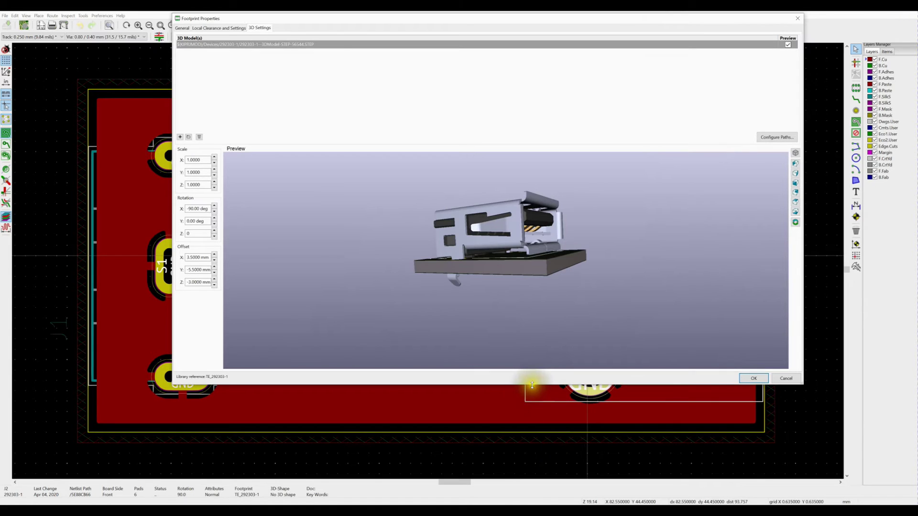
{"action": "left_click_drag", "start_coordinate": [532, 384], "coordinate": [531, 469]}
{"action": "scroll", "coordinate": [494, 306], "scroll_direction": "up", "scroll_amount": 3}
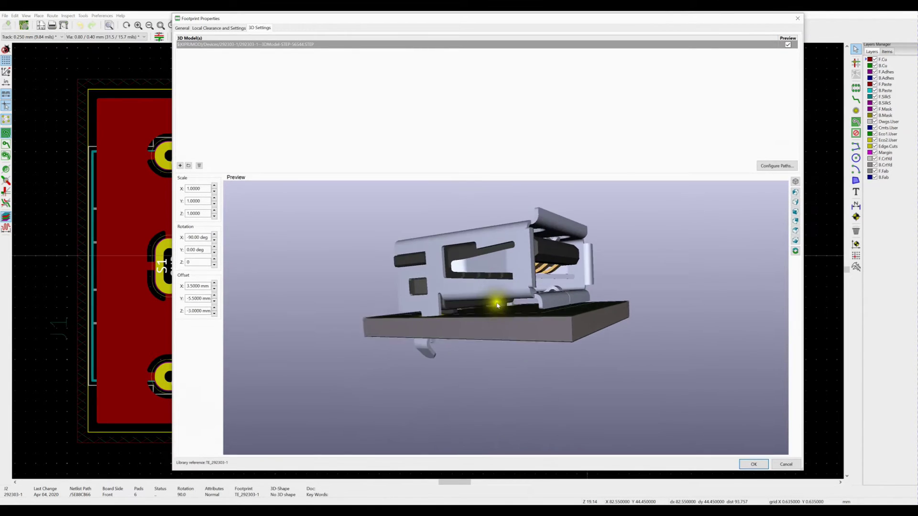
{"action": "scroll", "coordinate": [493, 308], "scroll_direction": "up", "scroll_amount": 3}
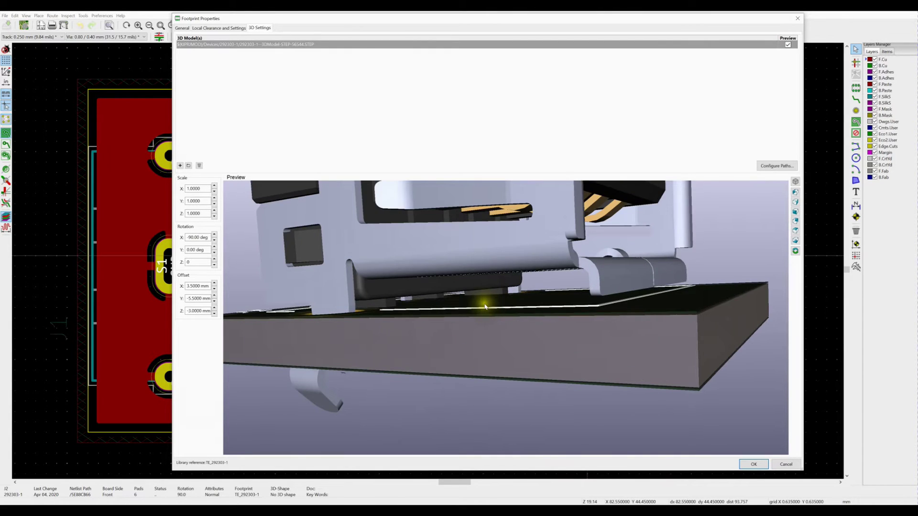
{"action": "scroll", "coordinate": [483, 305], "scroll_direction": "up", "scroll_amount": 2}
{"action": "scroll", "coordinate": [484, 305], "scroll_direction": "up", "scroll_amount": 2}
{"action": "scroll", "coordinate": [467, 317], "scroll_direction": "up", "scroll_amount": 2}
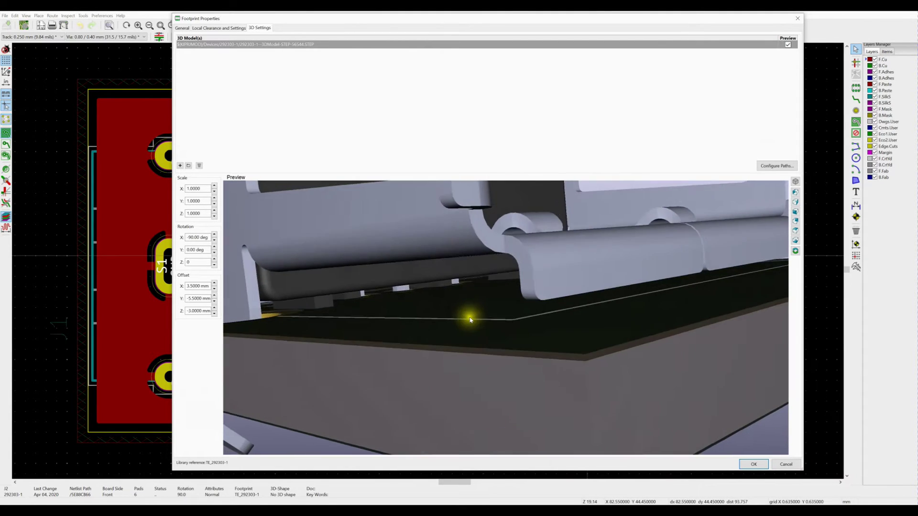
{"action": "left_click_drag", "start_coordinate": [460, 317], "coordinate": [498, 313]}
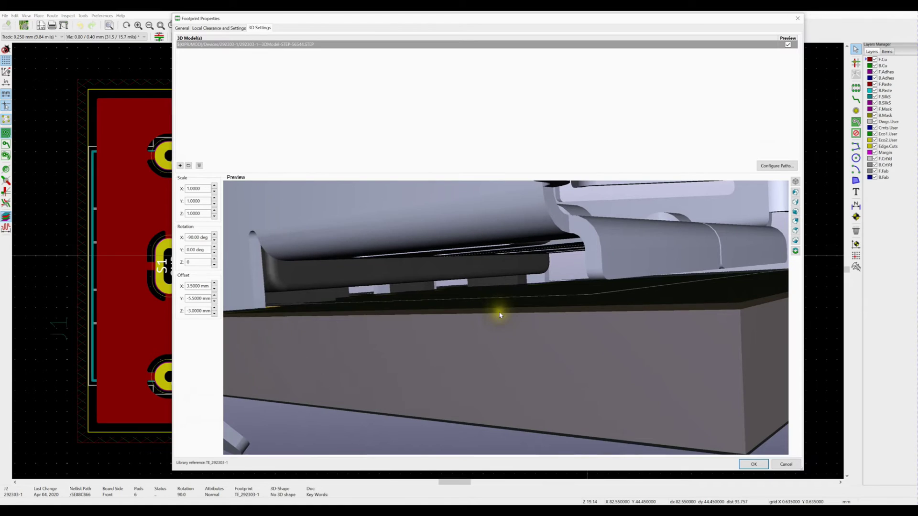
Compare Z offsets -2.5 and -3 mm, keep -3 mm, and apply the settings.
{"action": "left_click", "coordinate": [214, 308]}
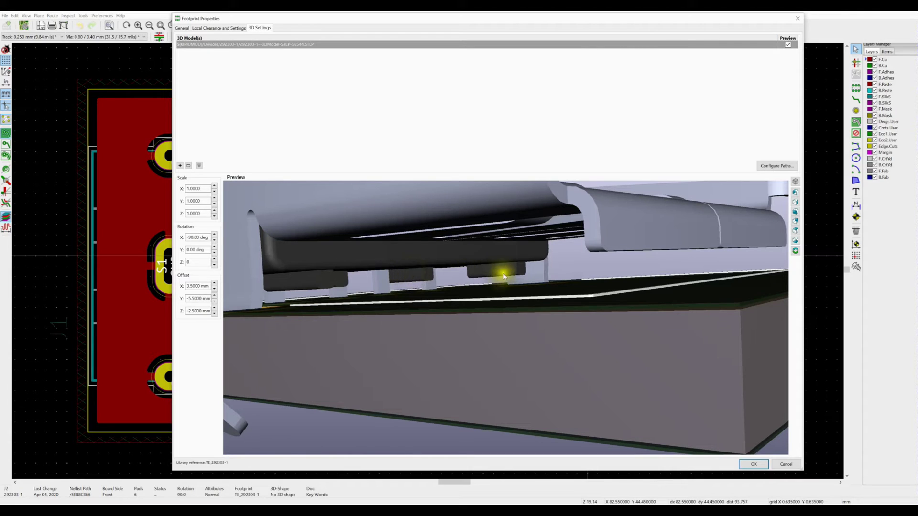
{"action": "left_click", "coordinate": [214, 313]}
{"action": "scroll", "coordinate": [364, 340], "scroll_direction": "down", "scroll_amount": 5}
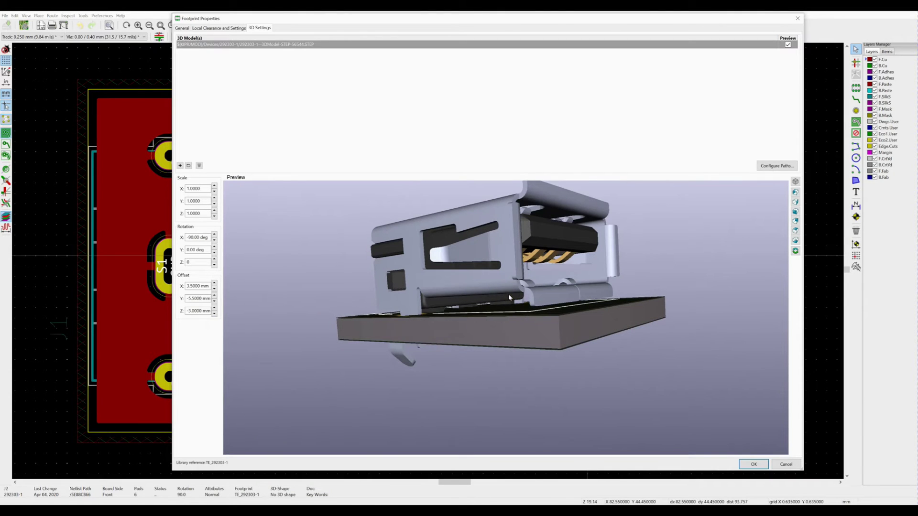
{"action": "left_click", "coordinate": [504, 296]}
{"action": "left_click", "coordinate": [753, 465]}
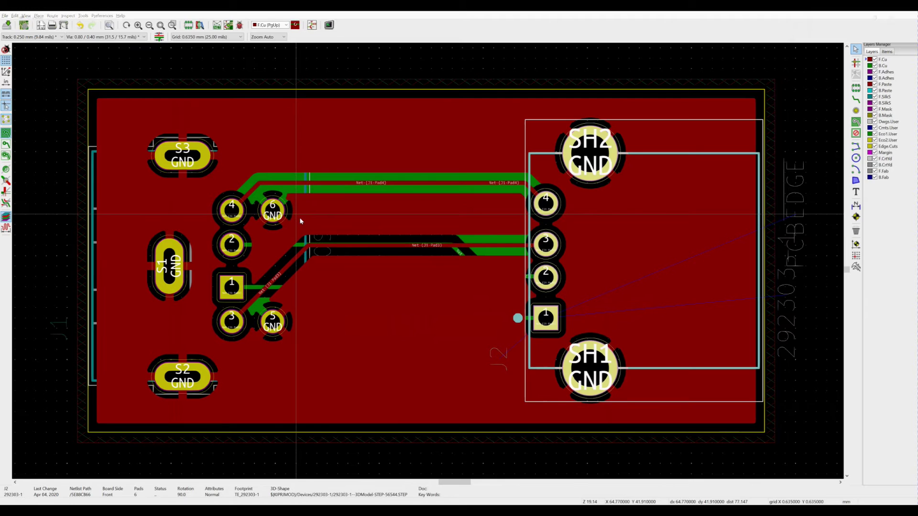
Open the 3D viewer and orbit the board to inspect the USB connector from top, underside and side.
{"action": "key", "text": "alt+3"}
{"action": "left_click_drag", "start_coordinate": [574, 320], "coordinate": [578, 230]}
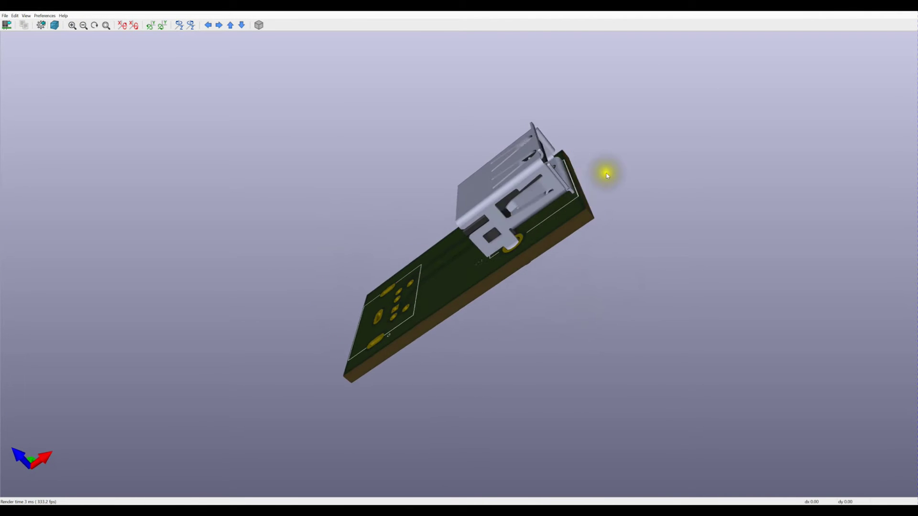
{"action": "left_click_drag", "start_coordinate": [606, 175], "coordinate": [502, 245]}
{"action": "left_click_drag", "start_coordinate": [560, 181], "coordinate": [538, 261]}
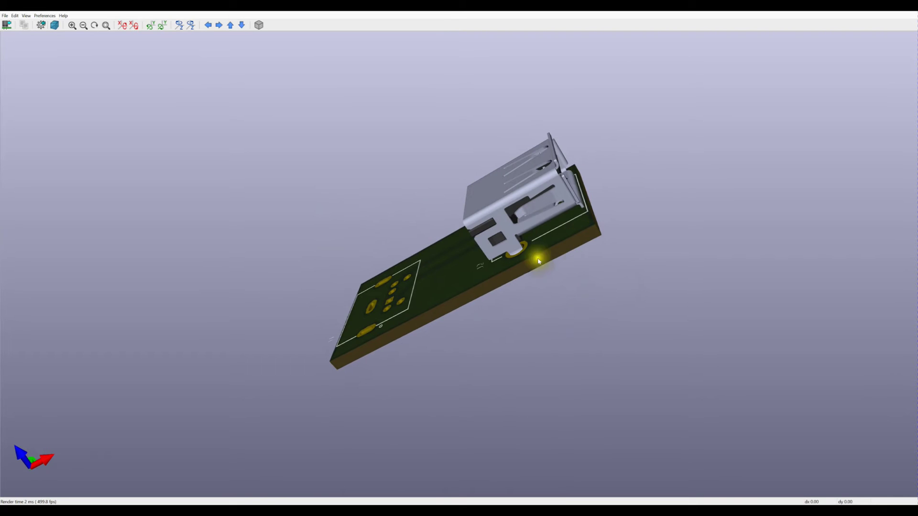
{"action": "left_click_drag", "start_coordinate": [348, 297], "coordinate": [429, 211]}
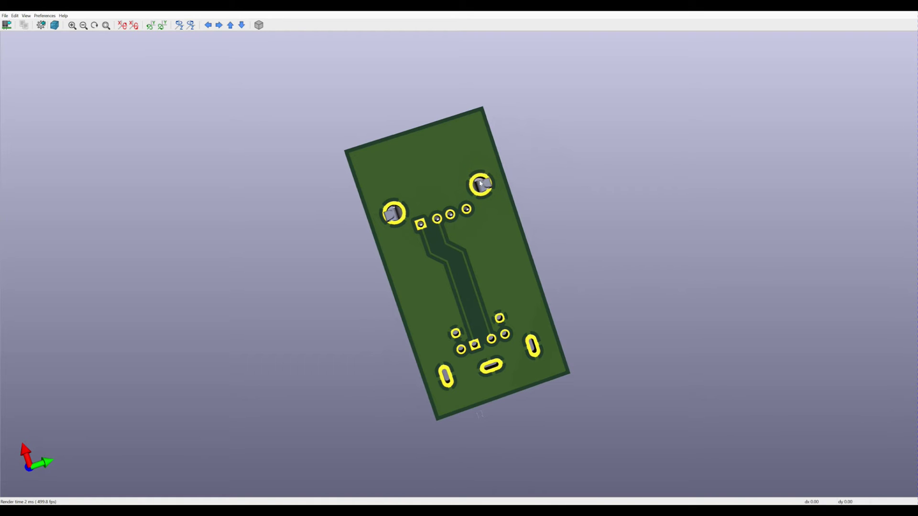
{"action": "left_click_drag", "start_coordinate": [480, 183], "coordinate": [536, 245]}
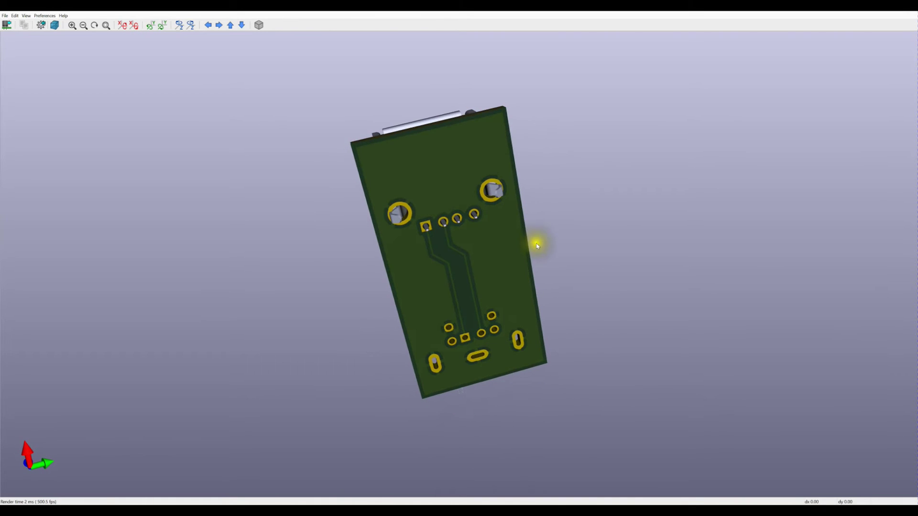
{"action": "left_click_drag", "start_coordinate": [451, 201], "coordinate": [593, 274]}
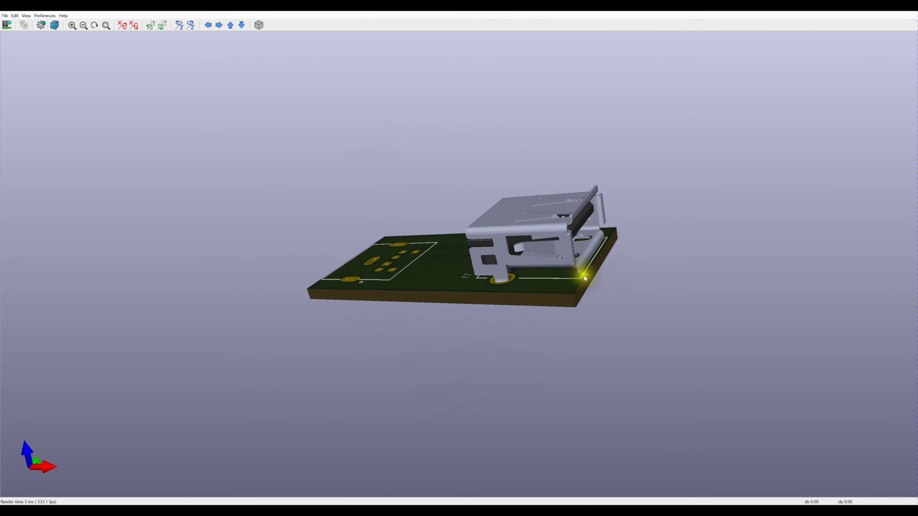
Back in the layout, shift J2's 3D model Y offset to -6 mm, keeping X at 3.5 mm, and apply.
{"action": "left_click", "coordinate": [910, 14]}
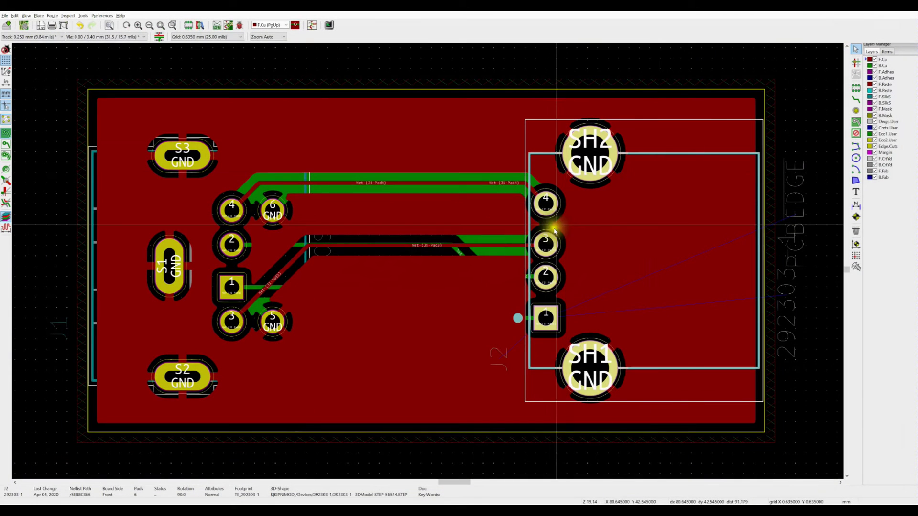
{"action": "double_click", "coordinate": [587, 241]}
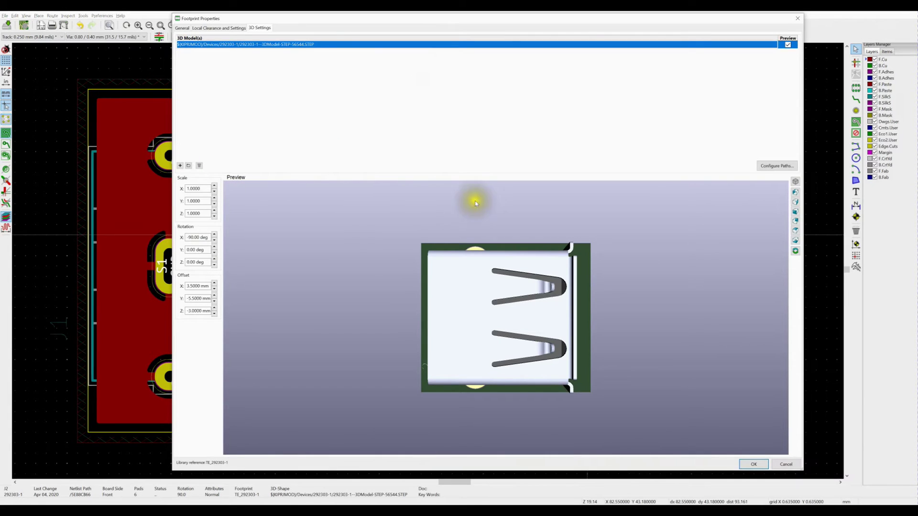
{"action": "left_click_drag", "start_coordinate": [537, 353], "coordinate": [543, 293]}
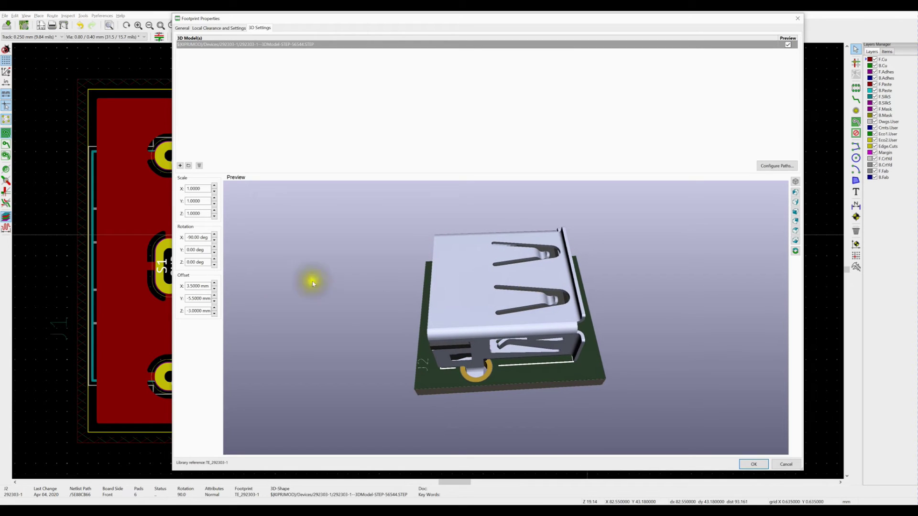
{"action": "left_click", "coordinate": [214, 284]}
{"action": "left_click", "coordinate": [214, 289]}
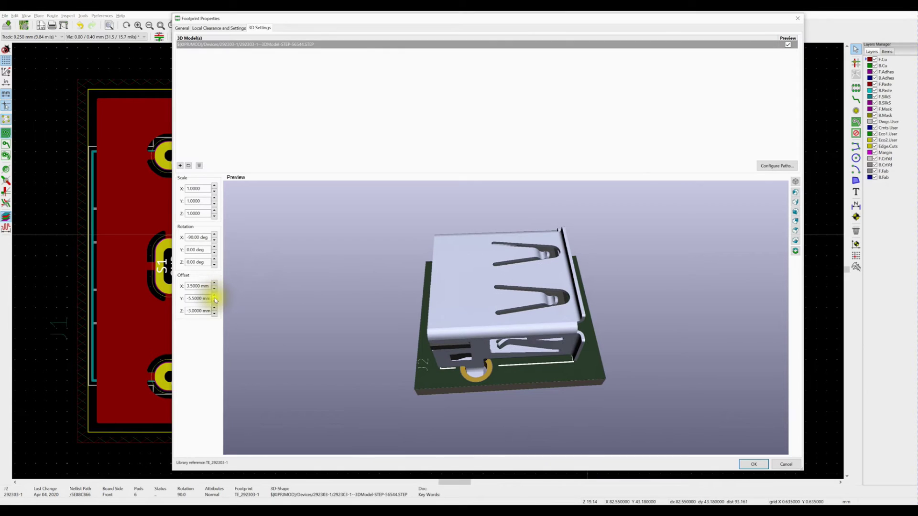
{"action": "left_click", "coordinate": [214, 297]}
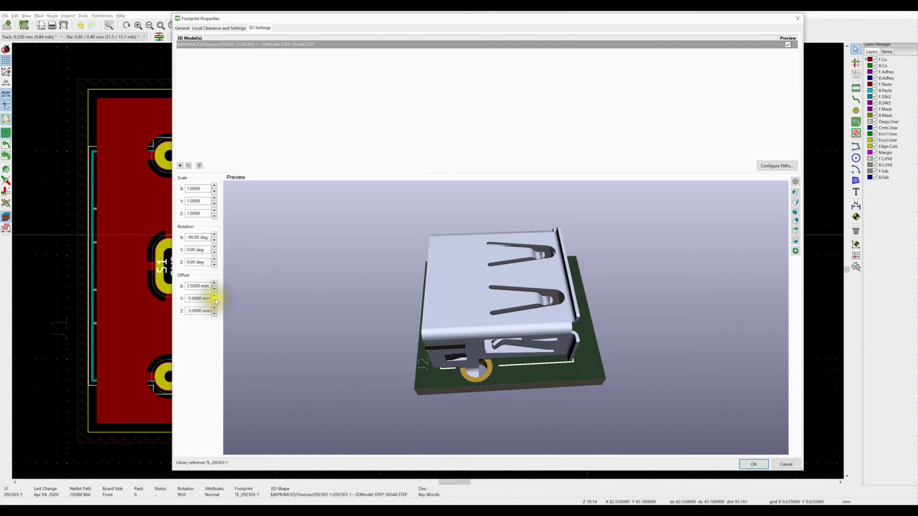
{"action": "left_click", "coordinate": [214, 300]}
{"action": "left_click", "coordinate": [214, 300]}
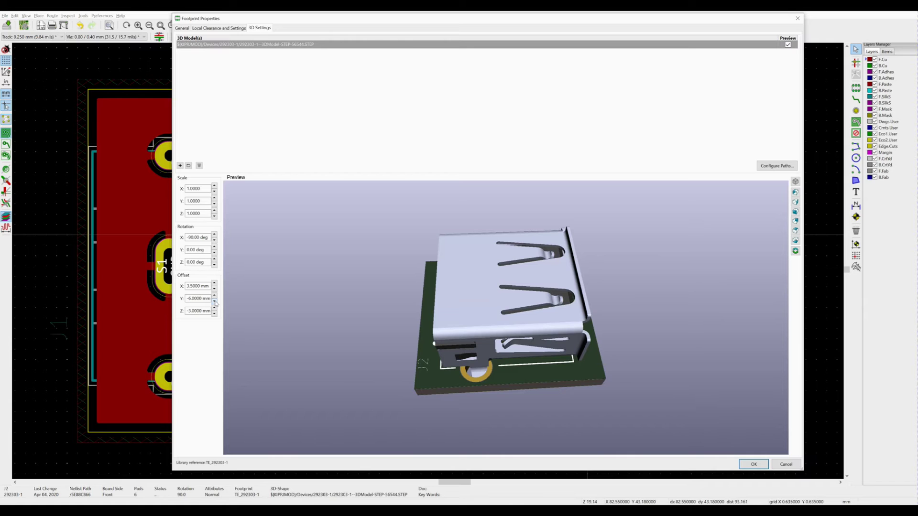
{"action": "left_click", "coordinate": [752, 464]}
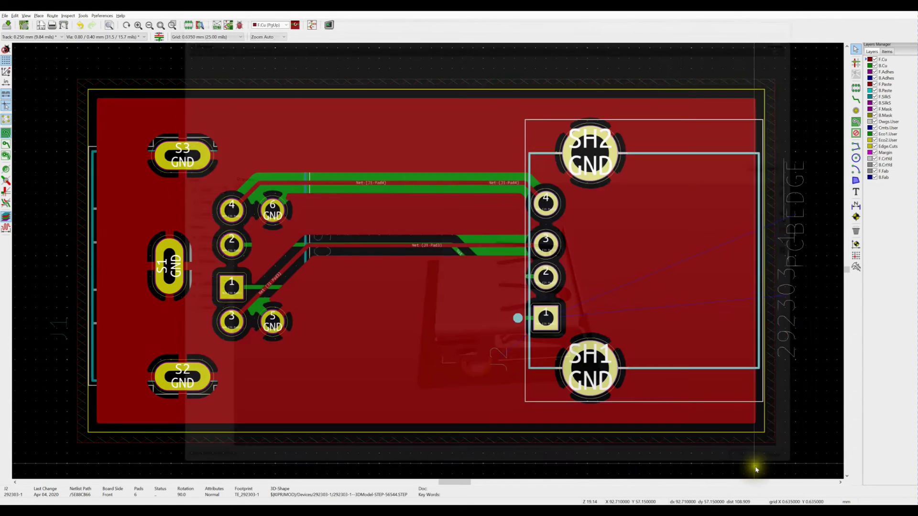
{"action": "key", "text": "alt+3"}
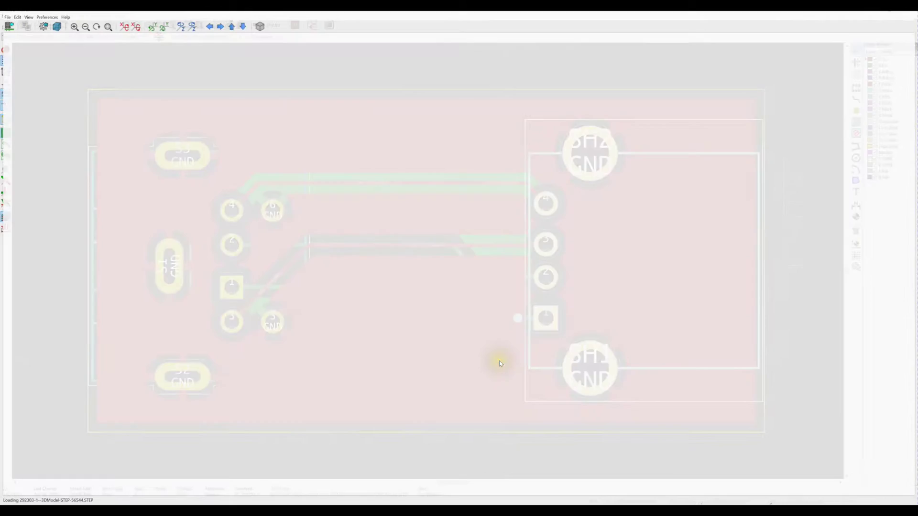
{"action": "left_click_drag", "start_coordinate": [528, 338], "coordinate": [515, 210]}
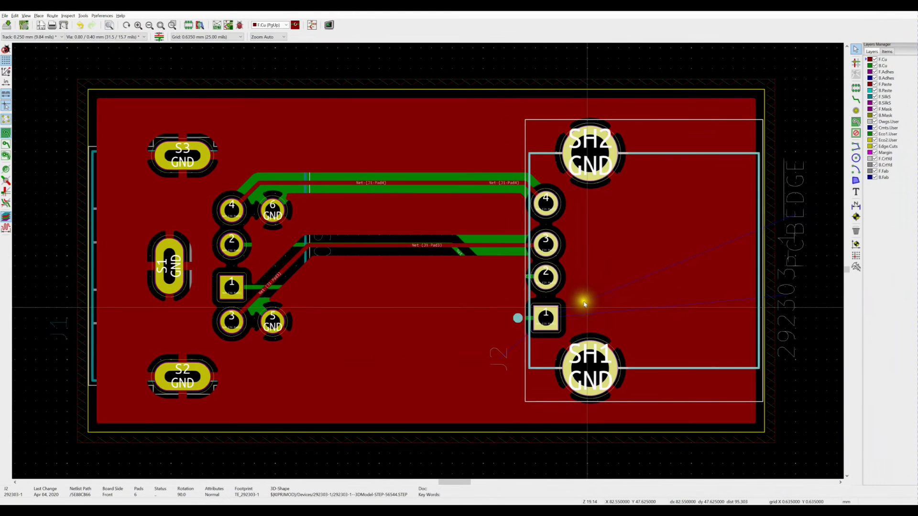
Enter -5.75 mm as J2's 3D model Y offset, check the connector placement in the preview, and apply.
{"action": "double_click", "coordinate": [590, 289]}
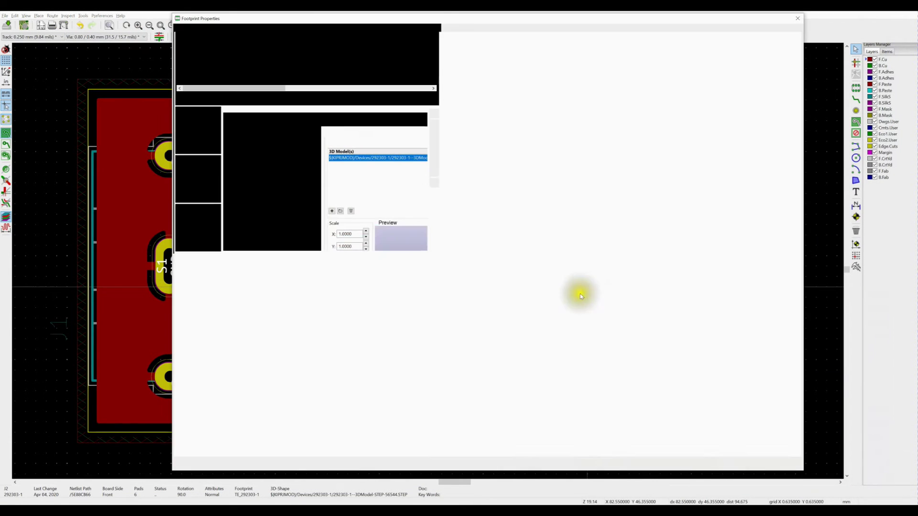
{"action": "left_click_drag", "start_coordinate": [497, 357], "coordinate": [542, 309]}
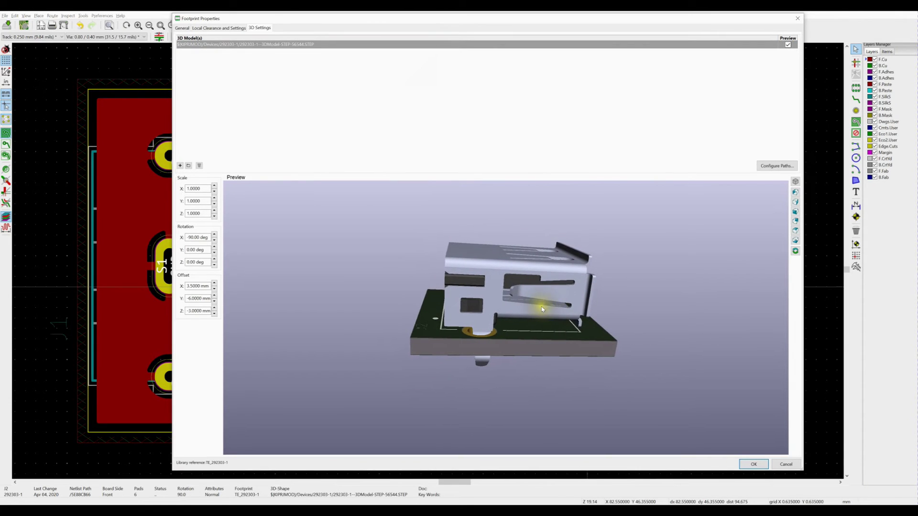
{"action": "left_click", "coordinate": [215, 301]}
{"action": "left_click", "coordinate": [215, 296]}
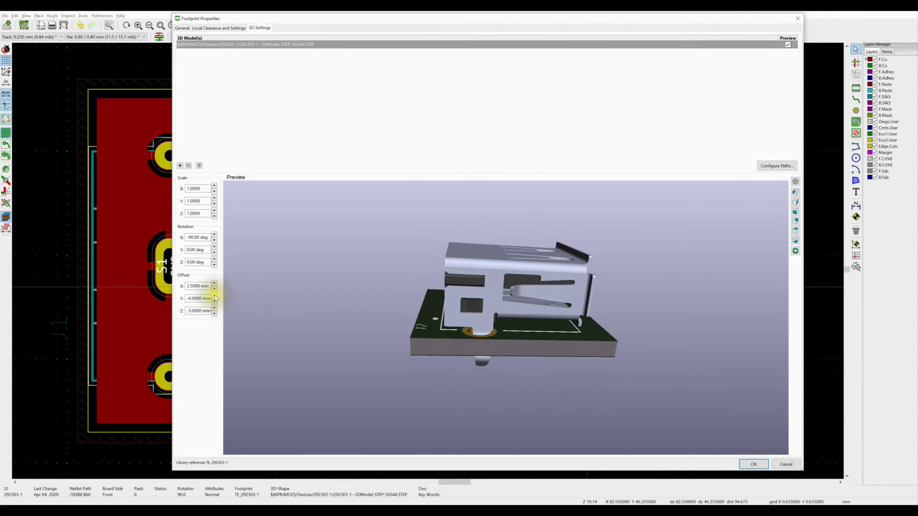
{"action": "left_click", "coordinate": [197, 299]}
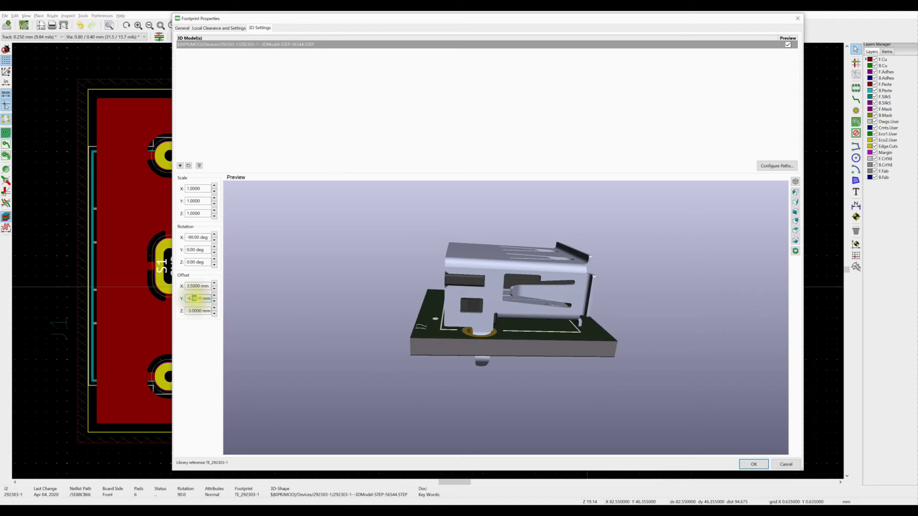
{"action": "type", "text": "2"}
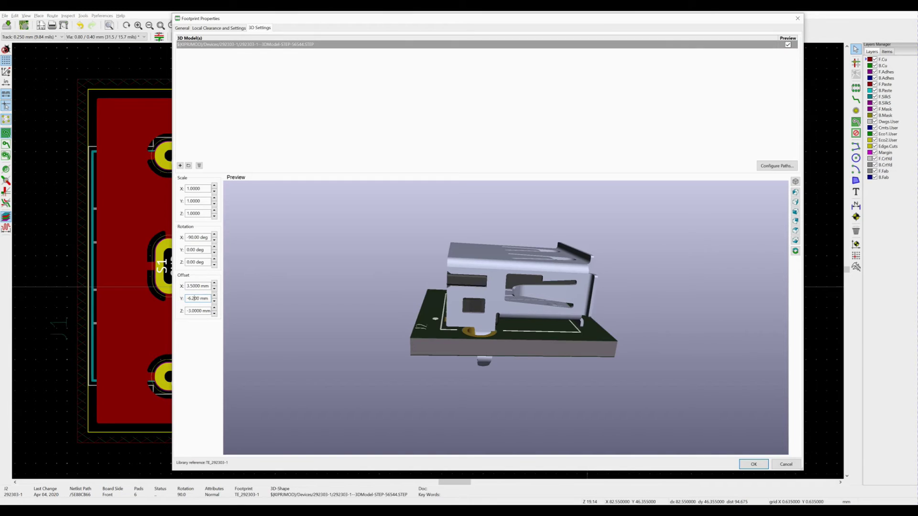
{"action": "key", "text": "BackSpace"}
{"action": "key", "text": "BackSpace"}
{"action": "key", "text": "BackSpace"}
{"action": "key", "text": "BackSpace"}
{"action": "type", "text": "-5."}
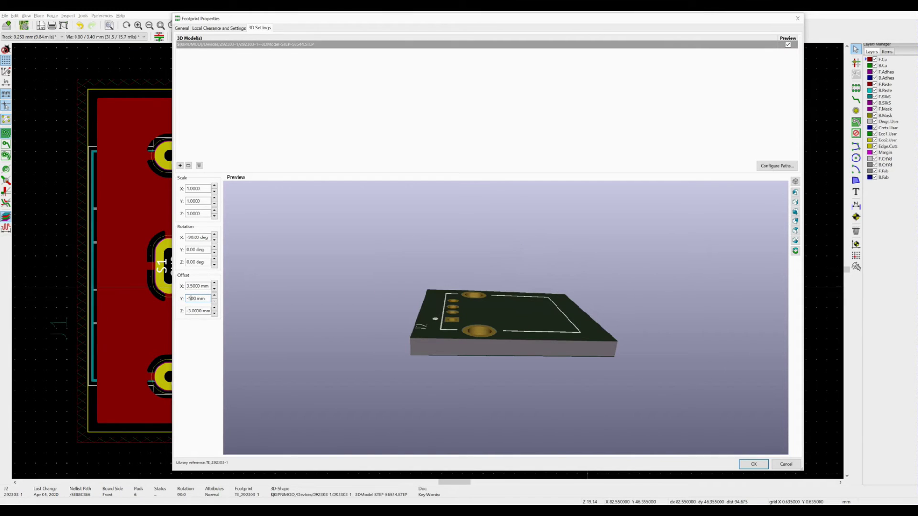
{"action": "type", "text": "75"}
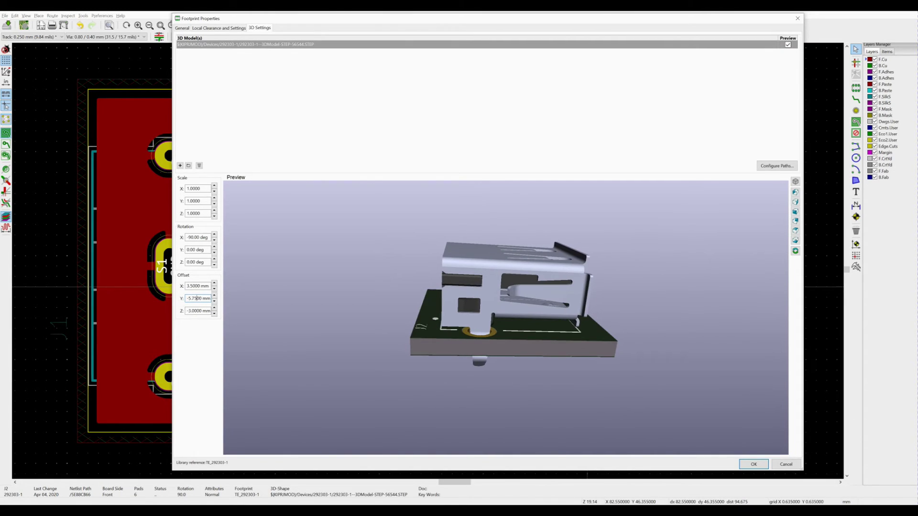
{"action": "left_click_drag", "start_coordinate": [352, 347], "coordinate": [498, 365]}
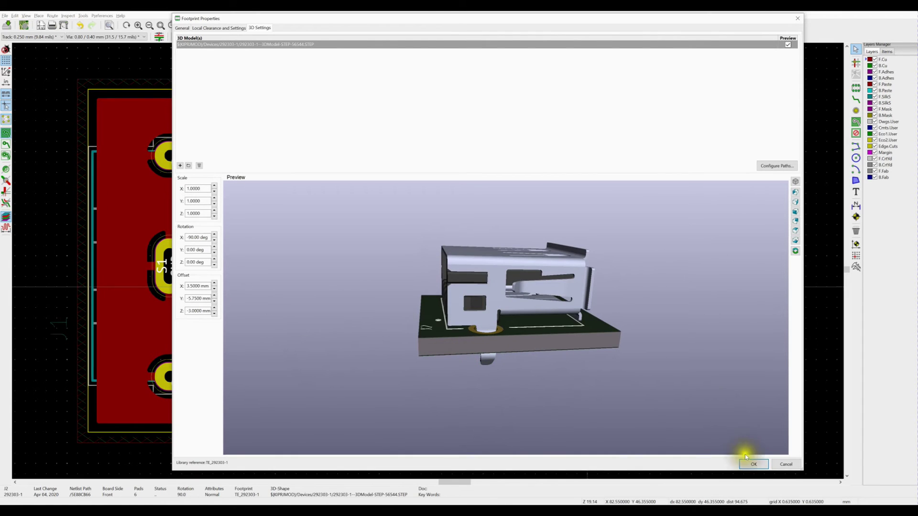
{"action": "left_click", "coordinate": [754, 464]}
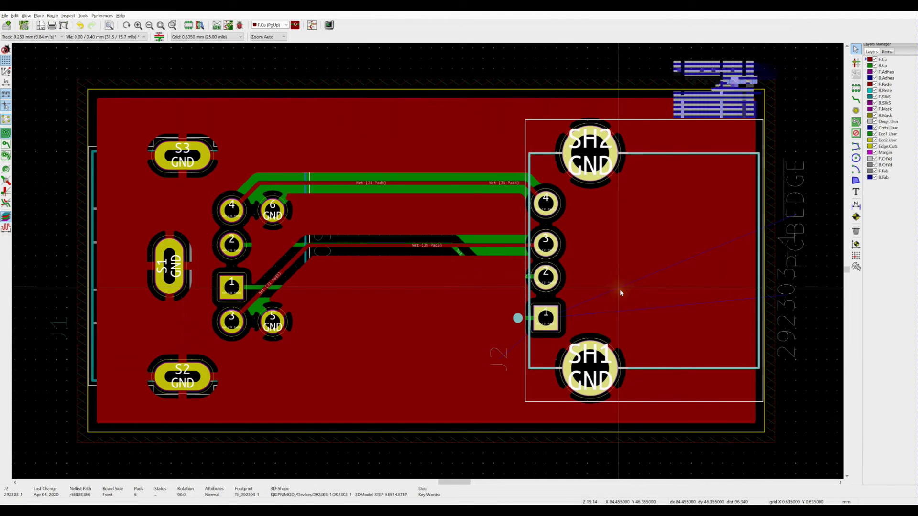
Inspect the board and mounted USB connector from several angles in the 3D viewer, then open a new Edge window.
{"action": "key", "text": "alt+3"}
{"action": "left_click_drag", "start_coordinate": [540, 304], "coordinate": [472, 192]}
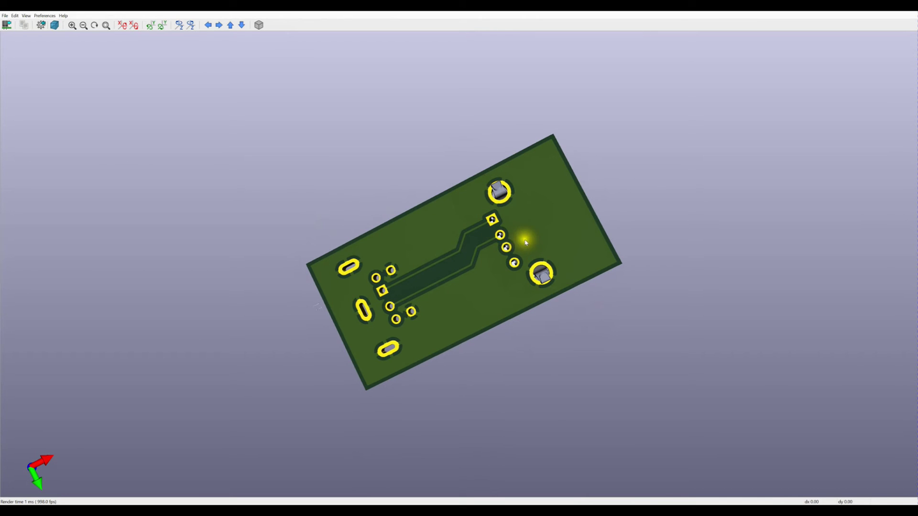
{"action": "left_click_drag", "start_coordinate": [525, 242], "coordinate": [334, 249]}
{"action": "left_click_drag", "start_coordinate": [420, 252], "coordinate": [648, 319]}
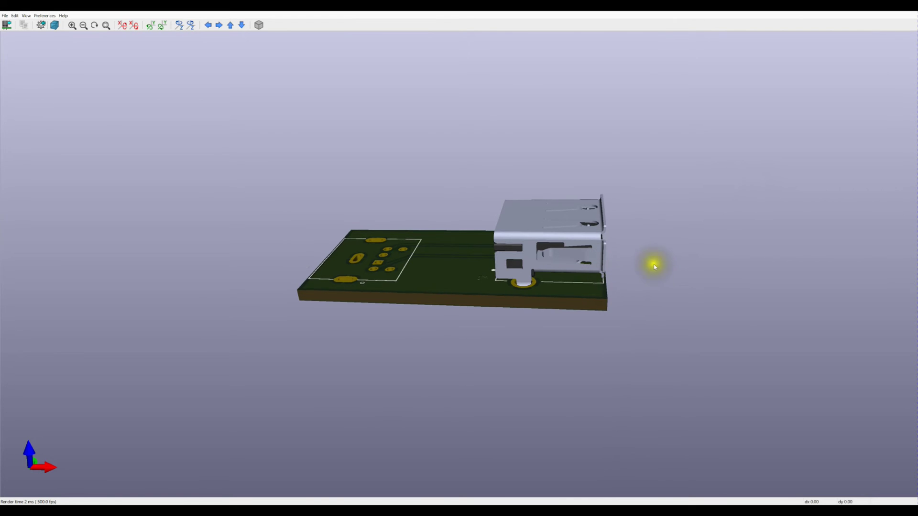
{"action": "left_click_drag", "start_coordinate": [651, 263], "coordinate": [483, 352]}
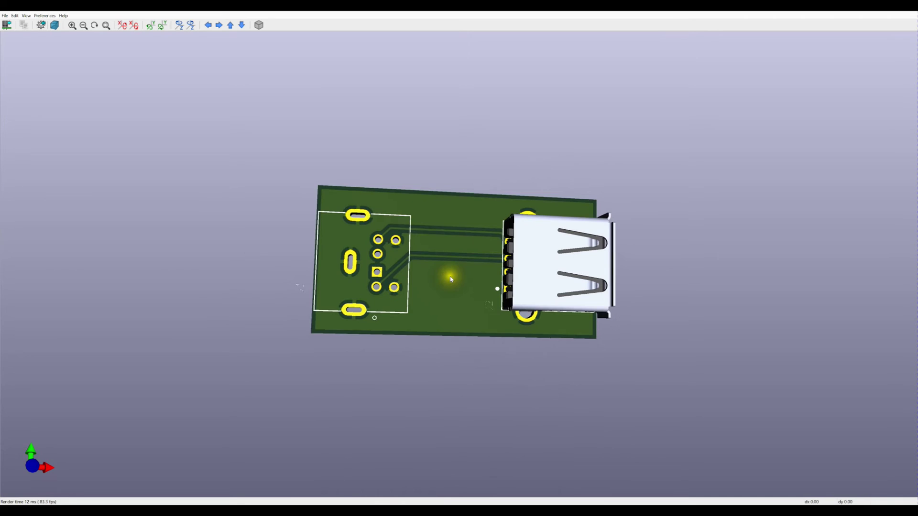
{"action": "left_click_drag", "start_coordinate": [450, 279], "coordinate": [549, 334]}
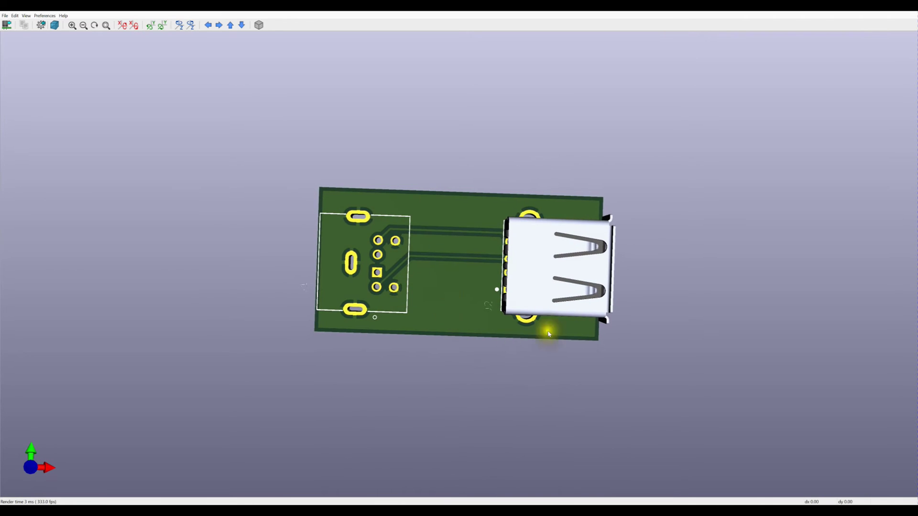
{"action": "left_click", "coordinate": [910, 14]}
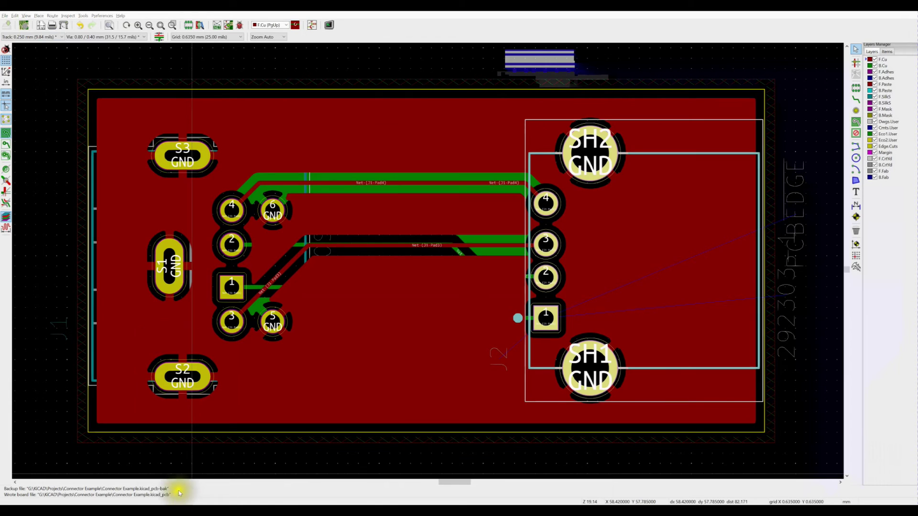
{"action": "right_click", "coordinate": [181, 510]}
{"action": "left_click", "coordinate": [178, 474]}
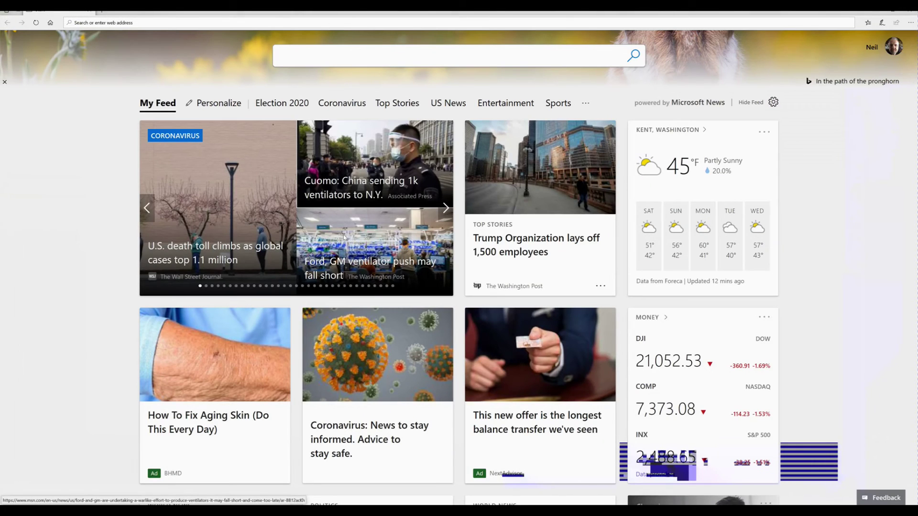
Search Bing for '3d model step ps2 connector' and open the NorComp 3D files result.
{"action": "left_click", "coordinate": [147, 22]}
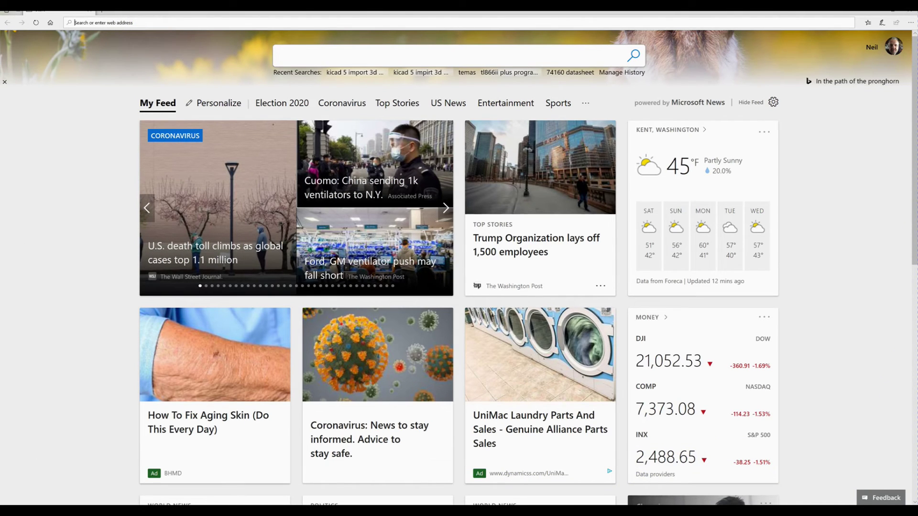
{"action": "type", "text": "3d m"}
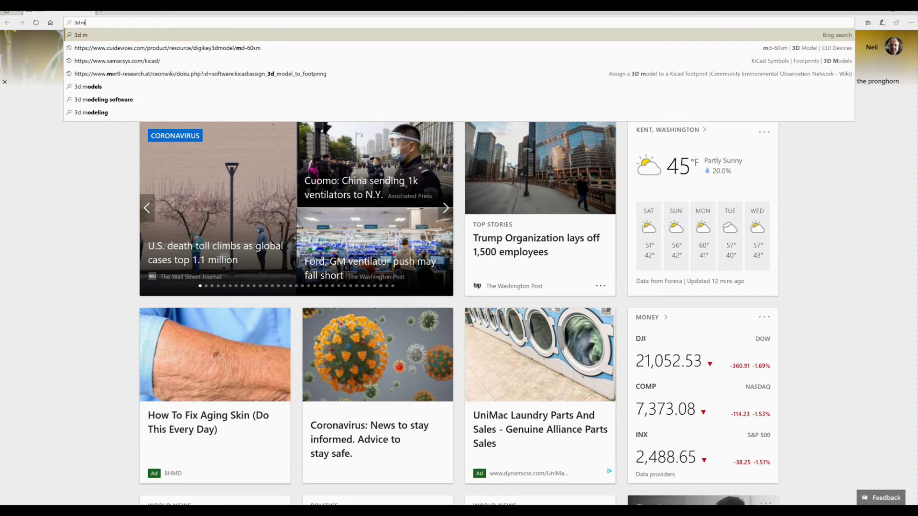
{"action": "type", "text": "odel step"}
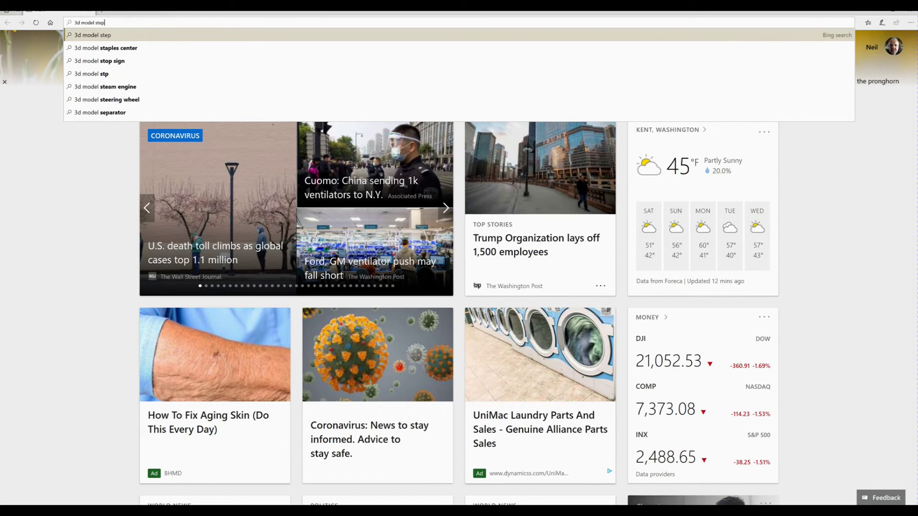
{"action": "type", "text": " ps2"}
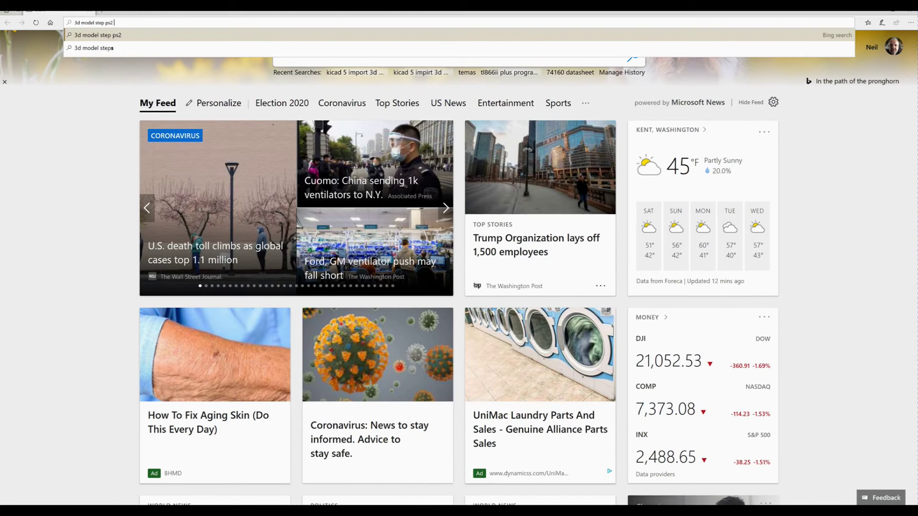
{"action": "type", "text": " connector"}
{"action": "key", "text": "Return"}
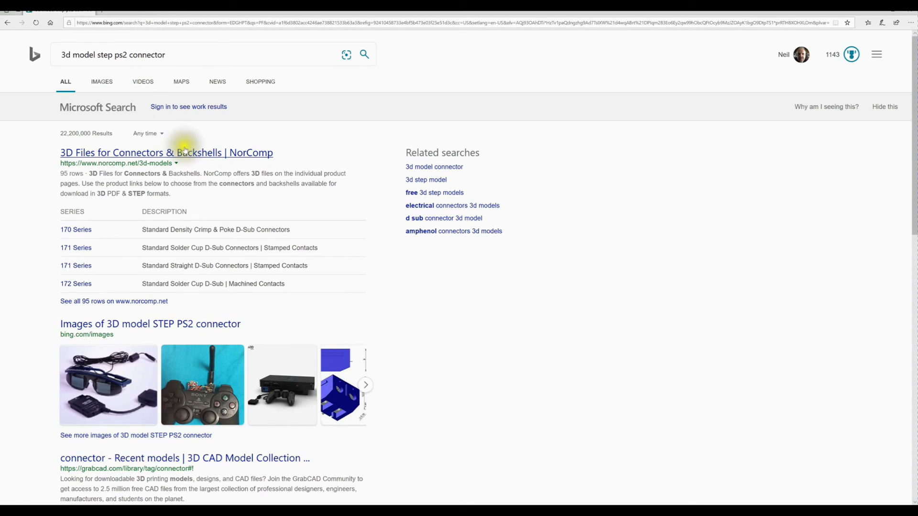
{"action": "left_click", "coordinate": [132, 154]}
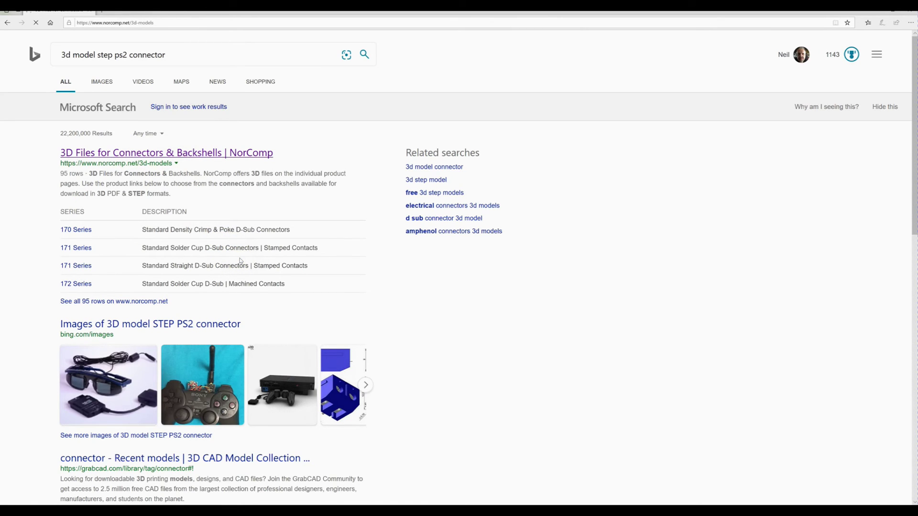
Scroll through NorComp's 3D Drawing Series table to its last entries, previewing connector series images.
{"action": "scroll", "coordinate": [240, 261], "scroll_direction": "down", "scroll_amount": 2}
{"action": "mouse_move", "coordinate": [378, 274]}
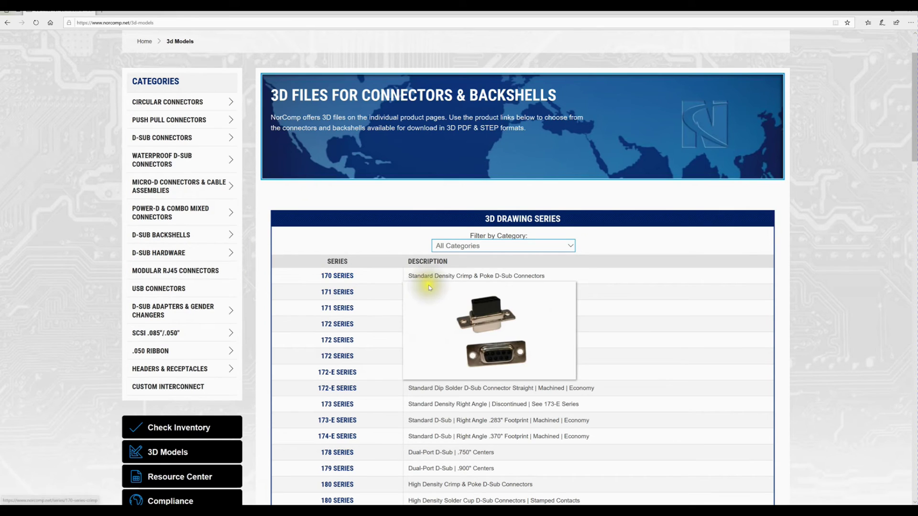
{"action": "scroll", "coordinate": [431, 289], "scroll_direction": "down", "scroll_amount": 3}
{"action": "mouse_move", "coordinate": [344, 231]}
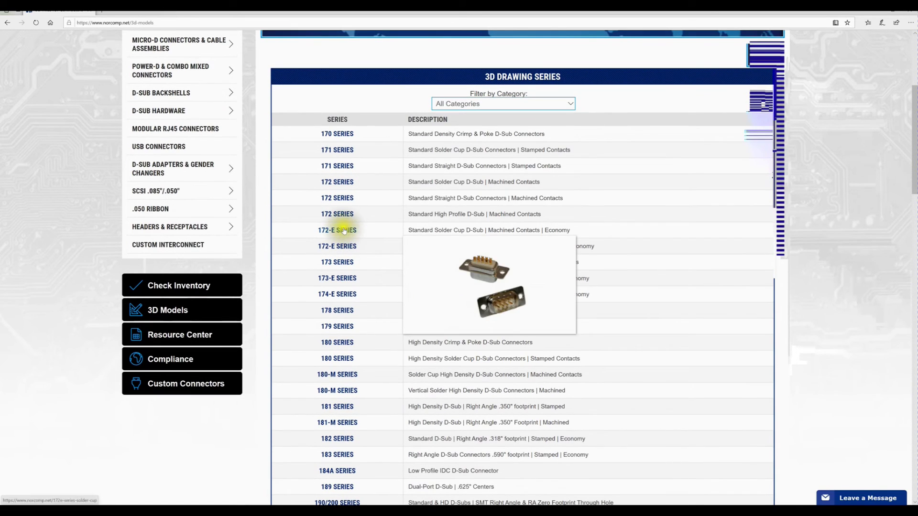
{"action": "mouse_move", "coordinate": [346, 264]}
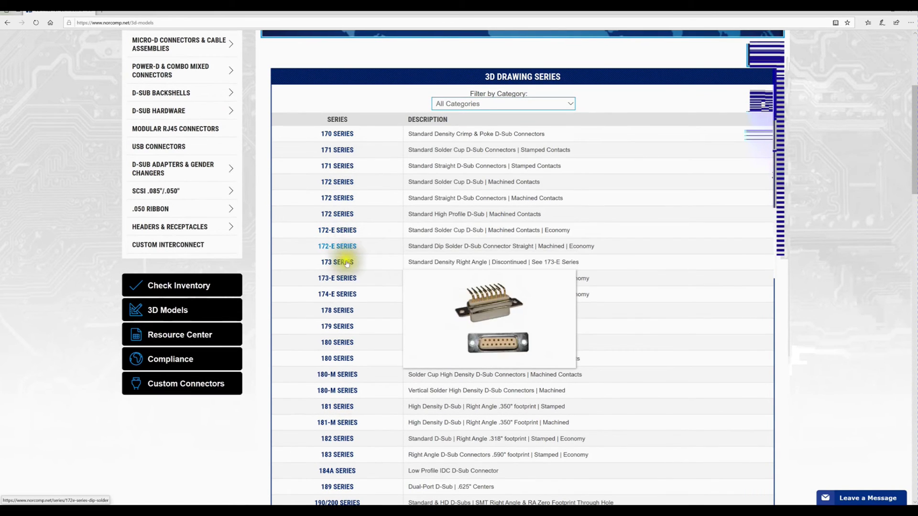
{"action": "mouse_move", "coordinate": [347, 323]}
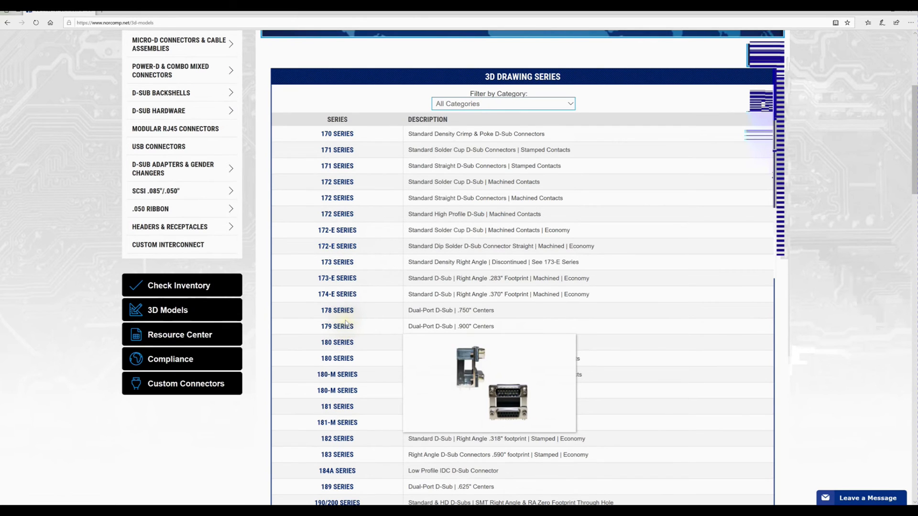
{"action": "mouse_move", "coordinate": [344, 389]}
{"action": "scroll", "coordinate": [345, 390], "scroll_direction": "down", "scroll_amount": 3}
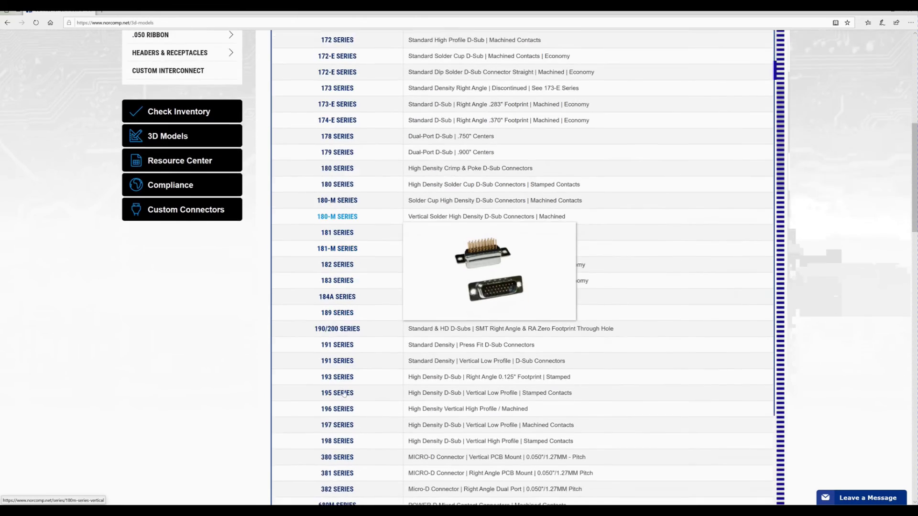
{"action": "scroll", "coordinate": [343, 400], "scroll_direction": "down", "scroll_amount": 2}
{"action": "mouse_move", "coordinate": [337, 299]}
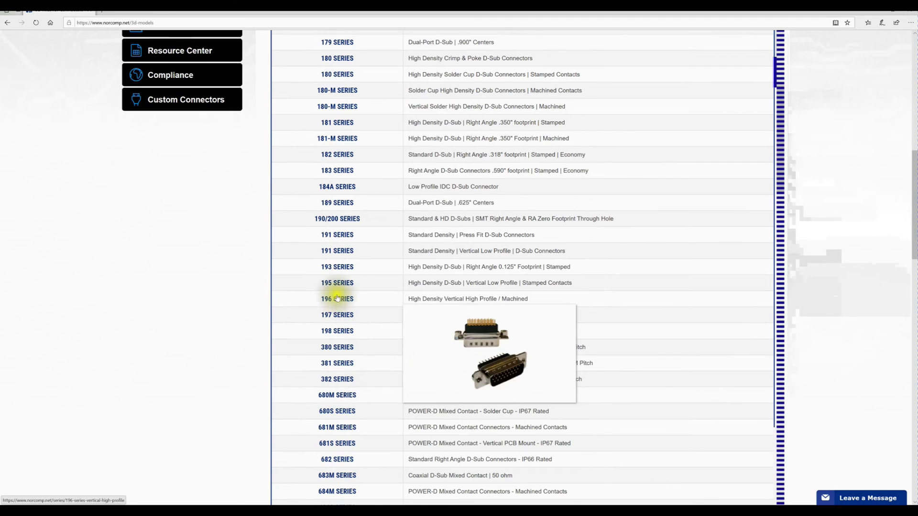
{"action": "mouse_move", "coordinate": [342, 180]}
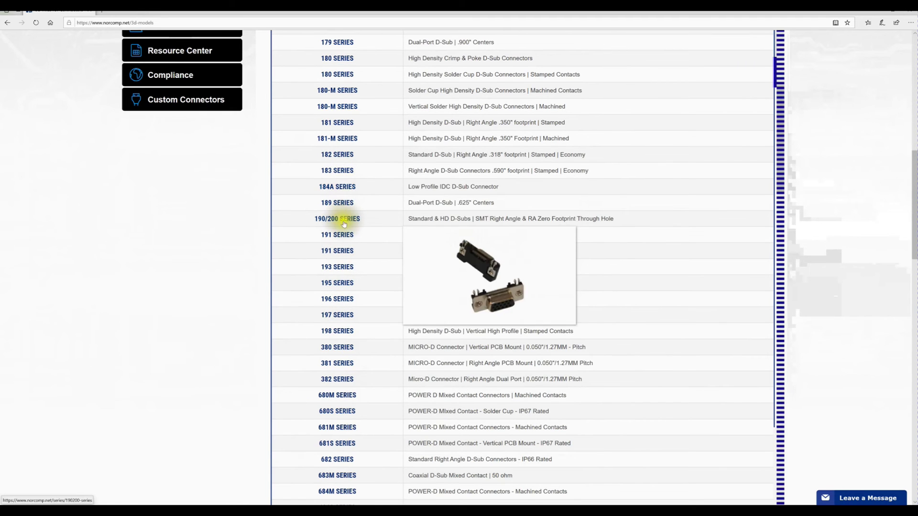
{"action": "scroll", "coordinate": [345, 231], "scroll_direction": "down", "scroll_amount": 7}
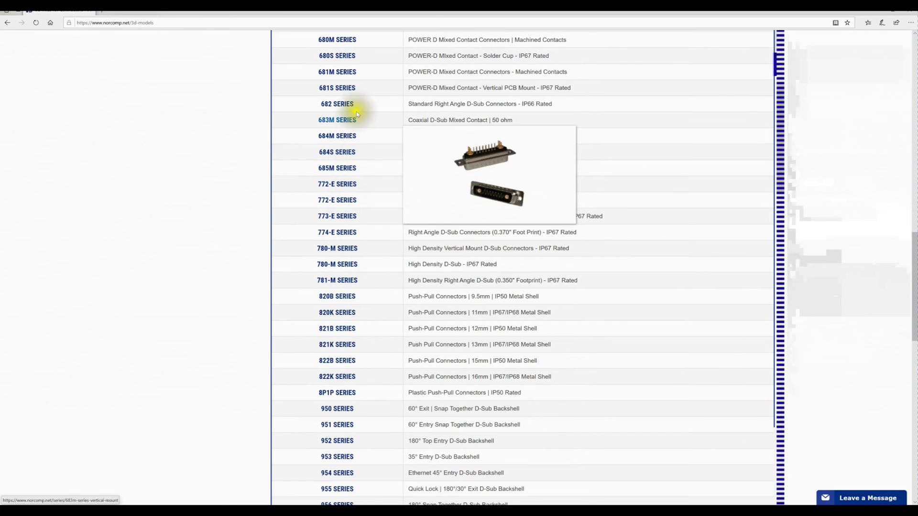
{"action": "scroll", "coordinate": [360, 279], "scroll_direction": "down", "scroll_amount": 9}
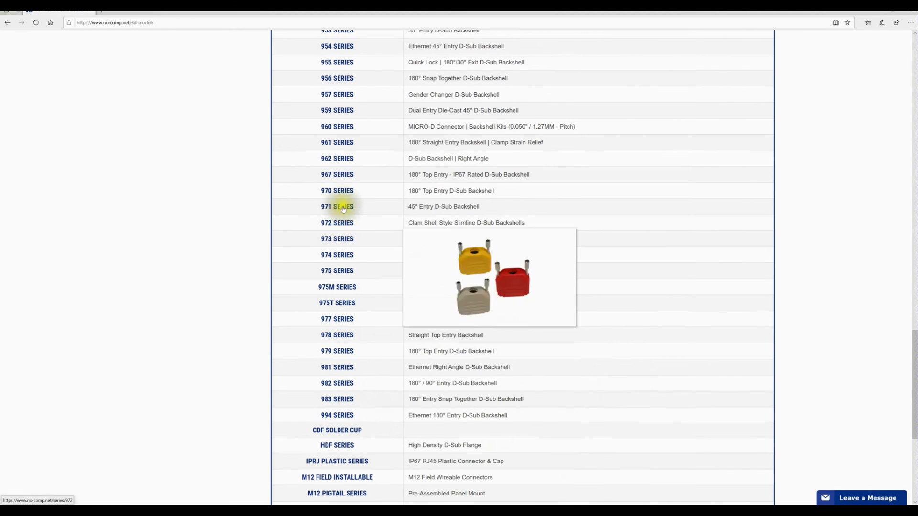
{"action": "scroll", "coordinate": [576, 311], "scroll_direction": "down", "scroll_amount": 4}
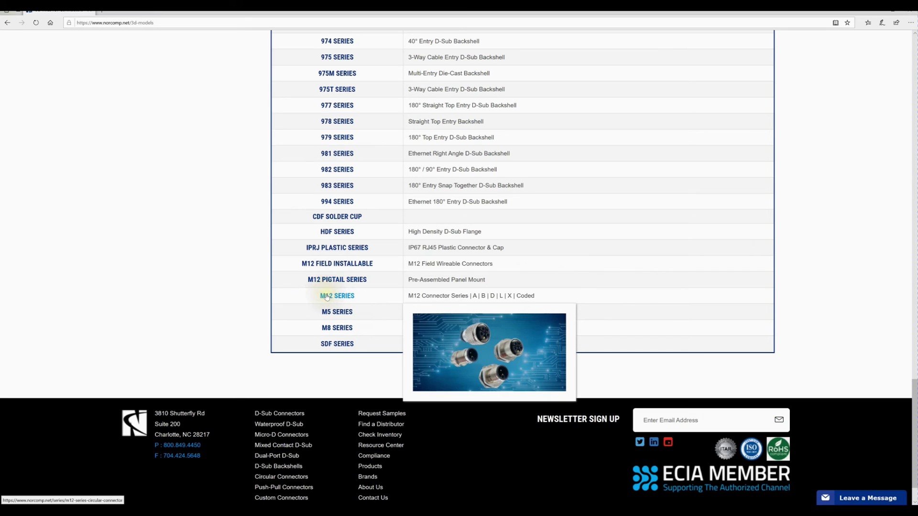
Replace '3d' with 'din6' in the Bing query and rerun the search.
{"action": "left_click", "coordinate": [9, 23]}
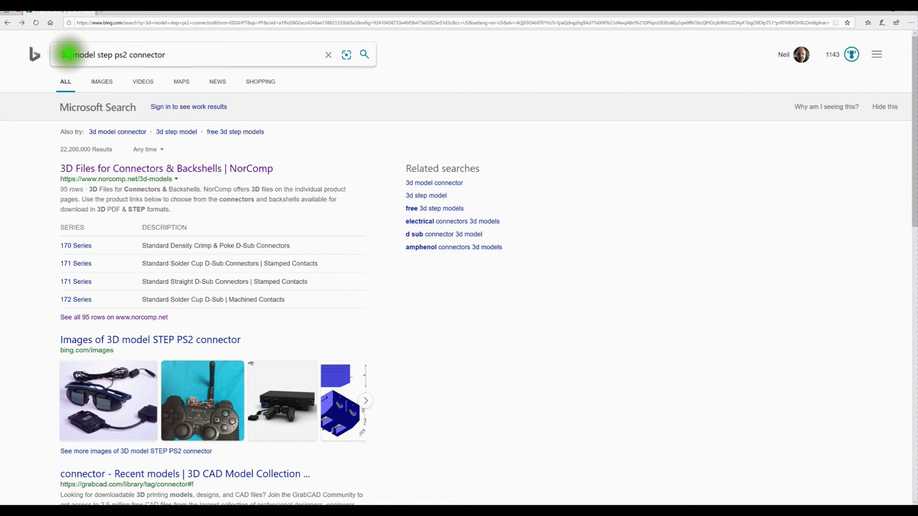
{"action": "double_click", "coordinate": [69, 54]}
{"action": "type", "text": "d"}
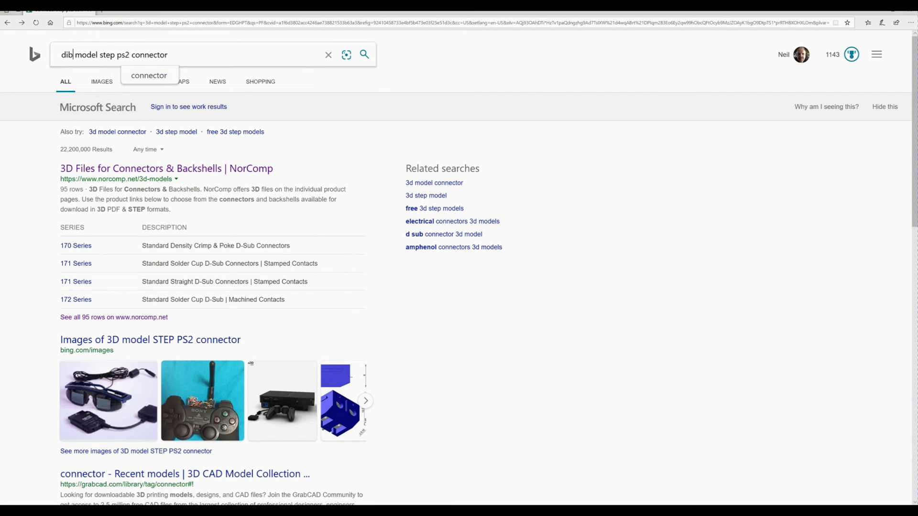
{"action": "type", "text": "in6"}
{"action": "key", "text": "Return"}
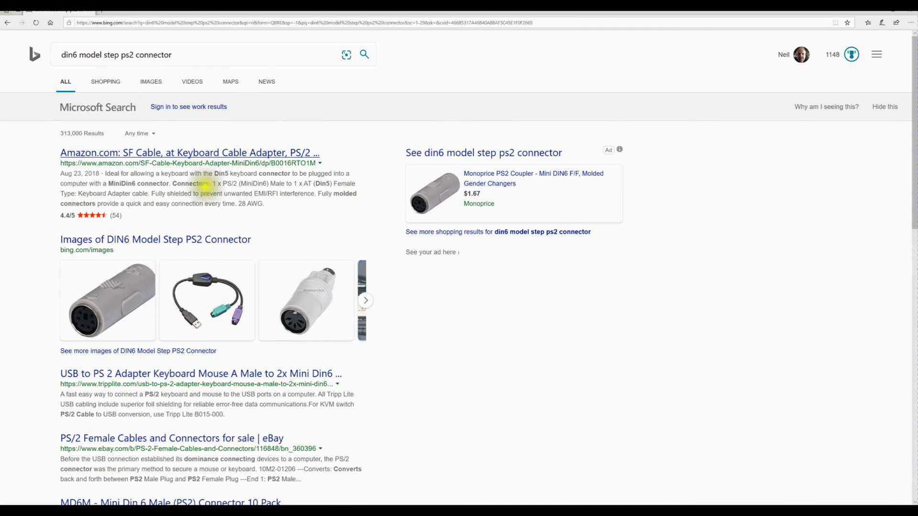
{"action": "mouse_move", "coordinate": [95, 325]}
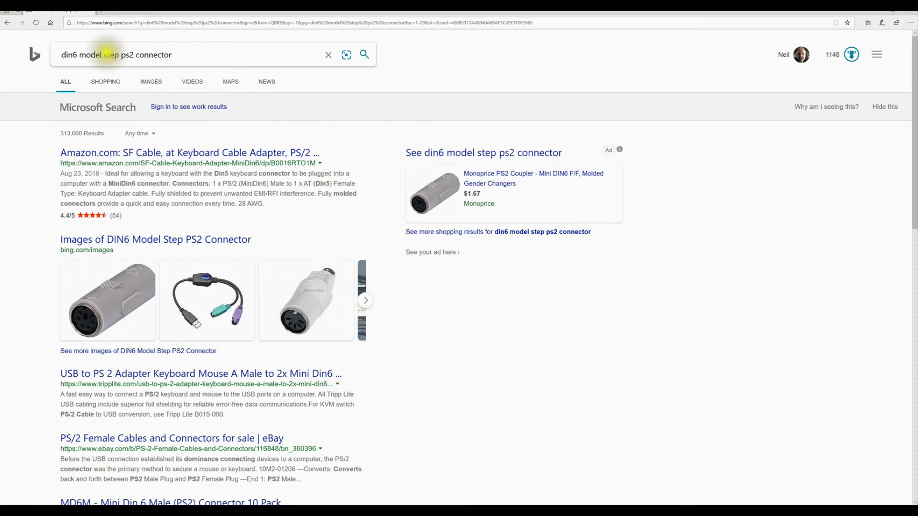
Add '3d' back to search for 'din6 3d model step ps2 connector'.
{"action": "left_click", "coordinate": [80, 54]}
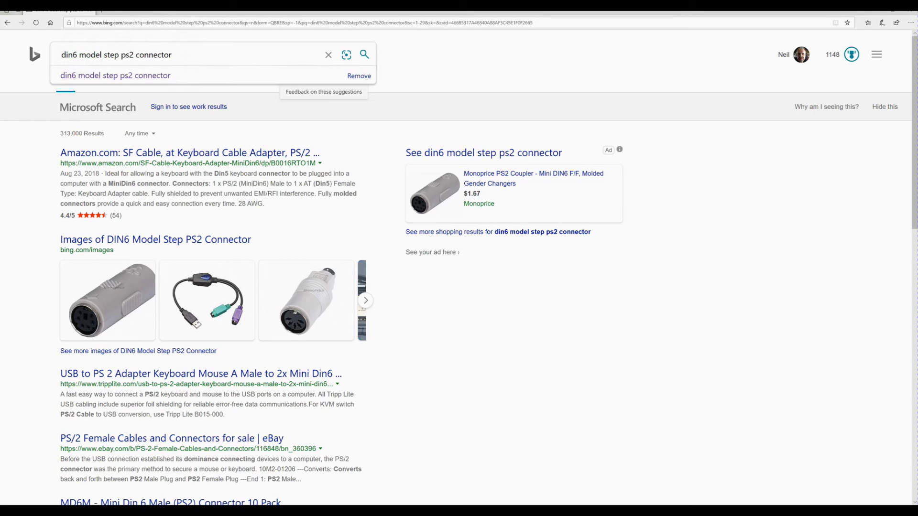
{"action": "type", "text": "3d"}
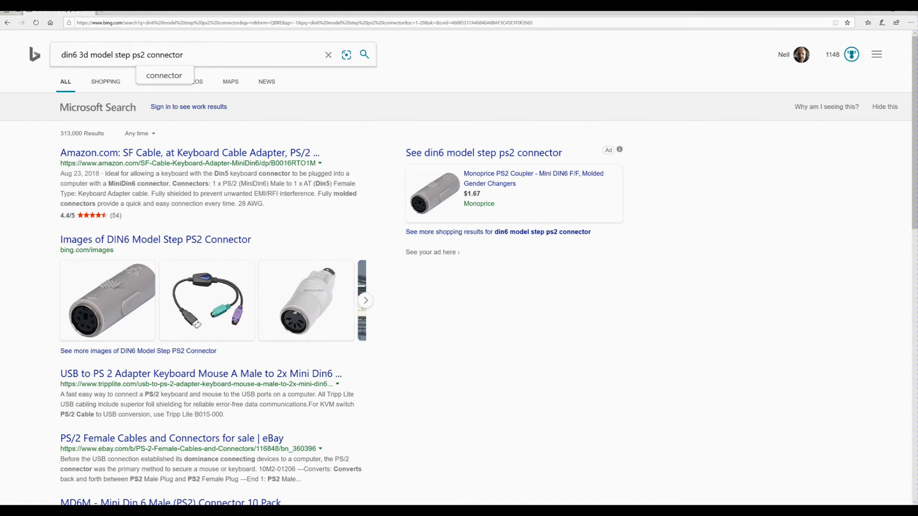
{"action": "key", "text": "Return"}
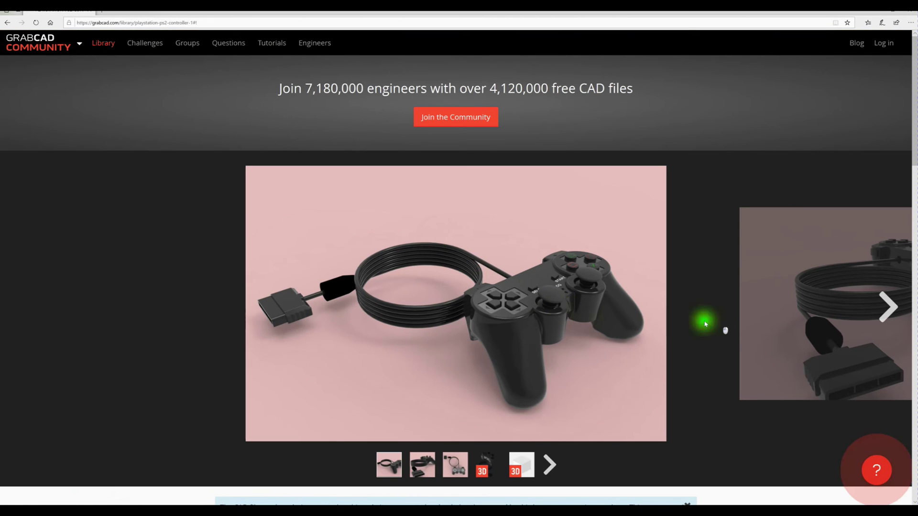
Leave the PS2 controller model and view the PS 2 Connector model's photo and 3D part images.
{"action": "left_click_drag", "start_coordinate": [705, 324], "coordinate": [598, 306]}
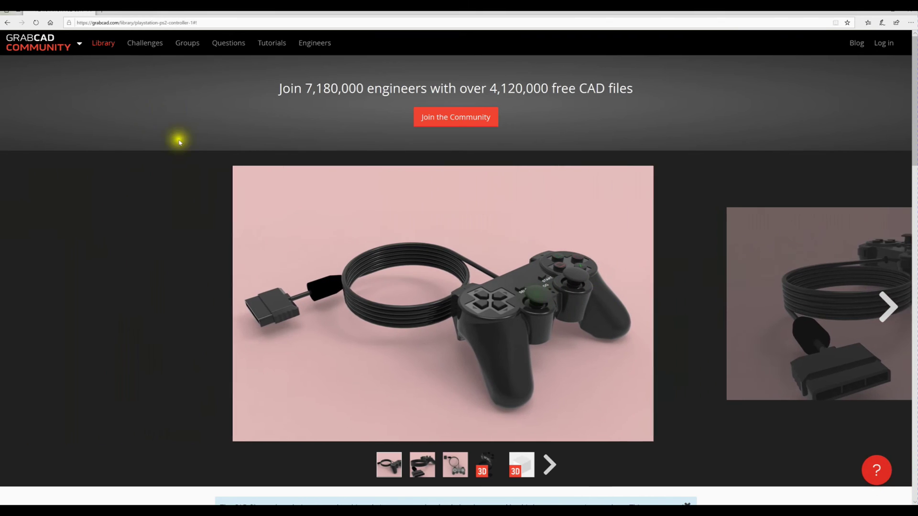
{"action": "left_click", "coordinate": [7, 22]}
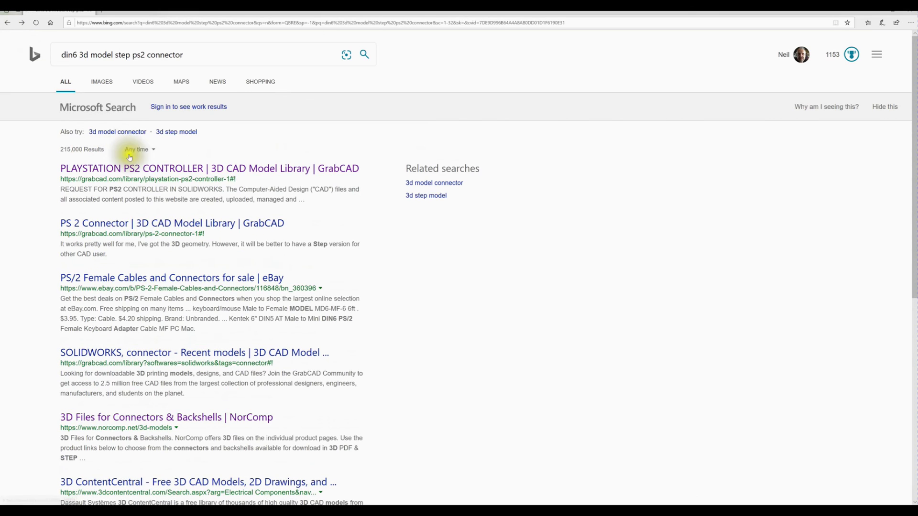
{"action": "left_click", "coordinate": [125, 224]}
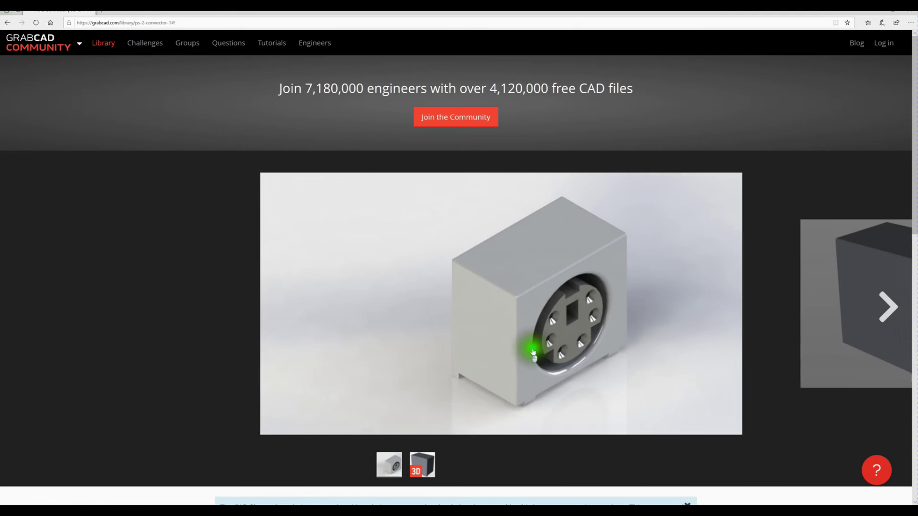
{"action": "left_click", "coordinate": [584, 326]}
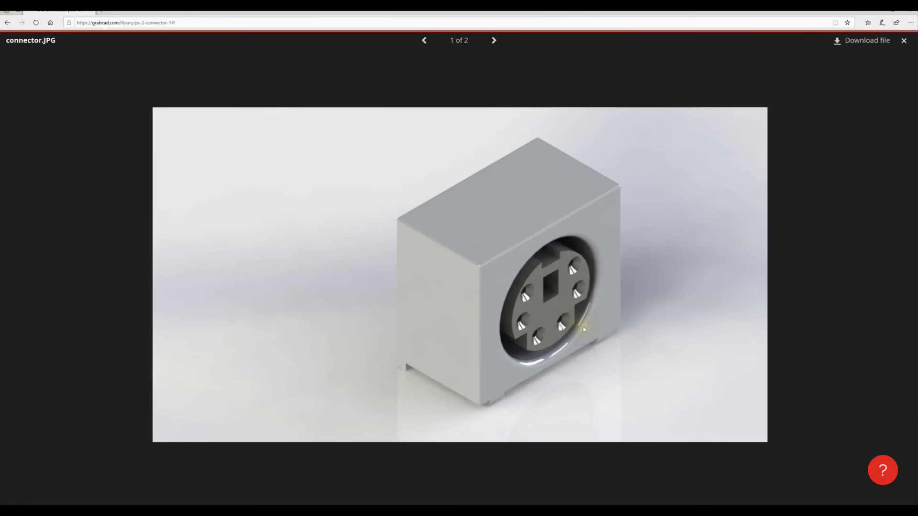
{"action": "mouse_move", "coordinate": [583, 329]}
{"action": "left_mouse_down"}
{"action": "mouse_move", "coordinate": [481, 342]}
{"action": "mouse_move", "coordinate": [336, 339]}
{"action": "mouse_move", "coordinate": [526, 336]}
{"action": "mouse_move", "coordinate": [567, 320]}
{"action": "left_mouse_up"}
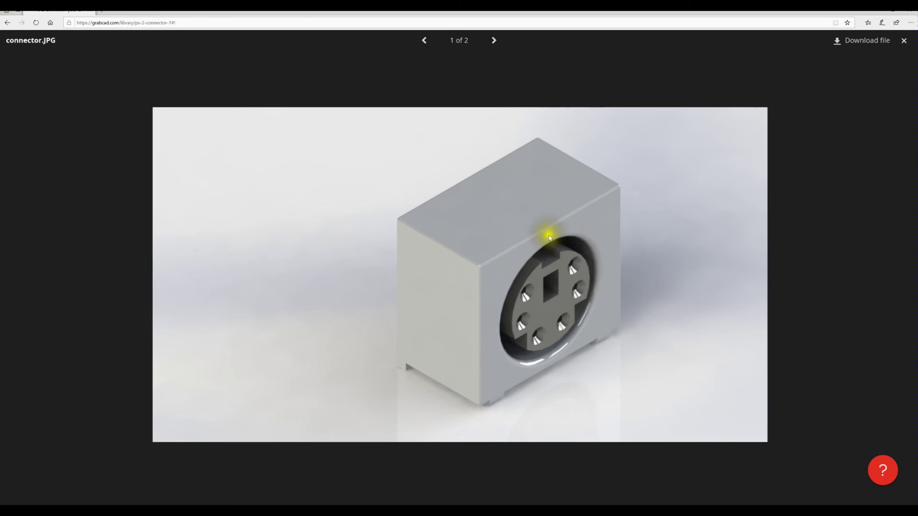
{"action": "left_click", "coordinate": [494, 40]}
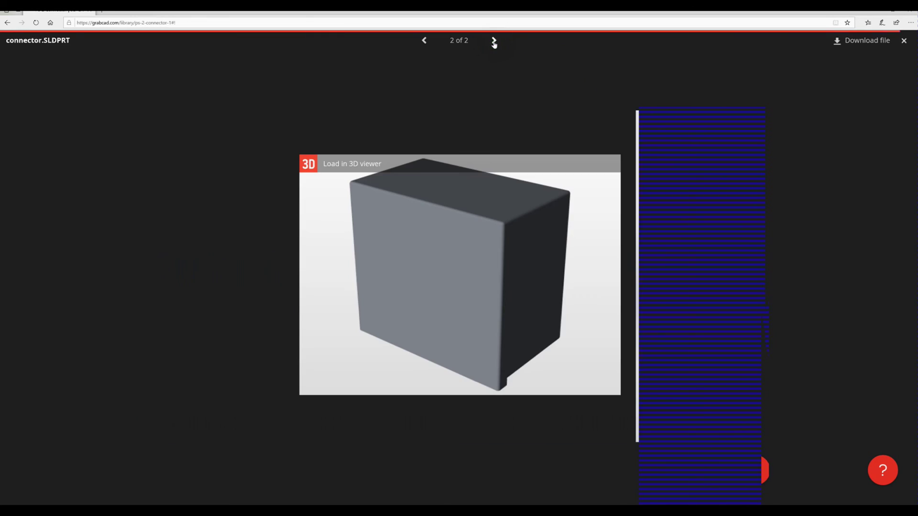
{"action": "left_click", "coordinate": [425, 41]}
Try downloading the PS 2 Connector files, dismiss the sign-in prompt, and open the SOLIDWORKS connector models result.
{"action": "left_click", "coordinate": [858, 42]}
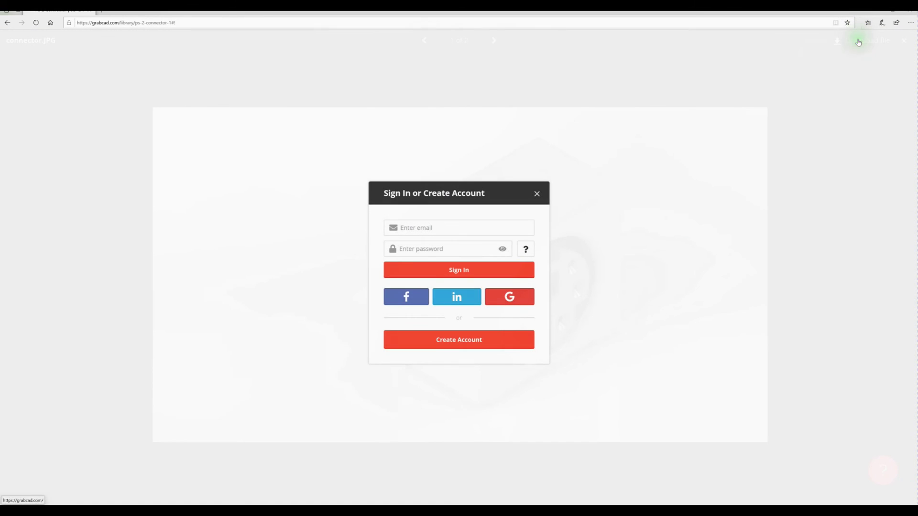
{"action": "left_click", "coordinate": [536, 194]}
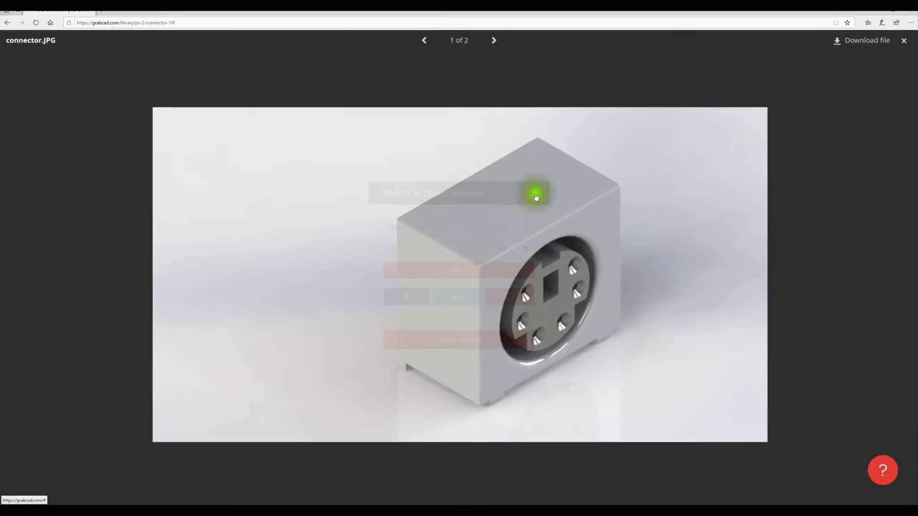
{"action": "left_click", "coordinate": [7, 22]}
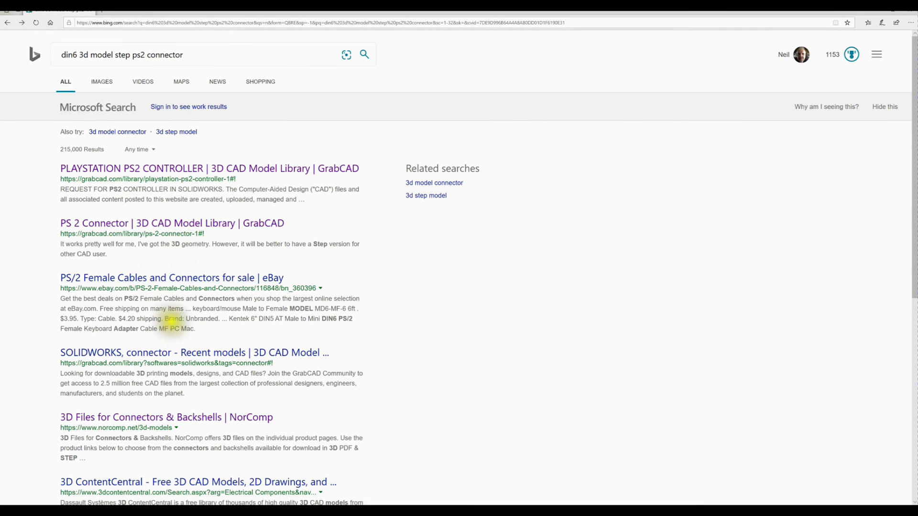
{"action": "left_click", "coordinate": [164, 354]}
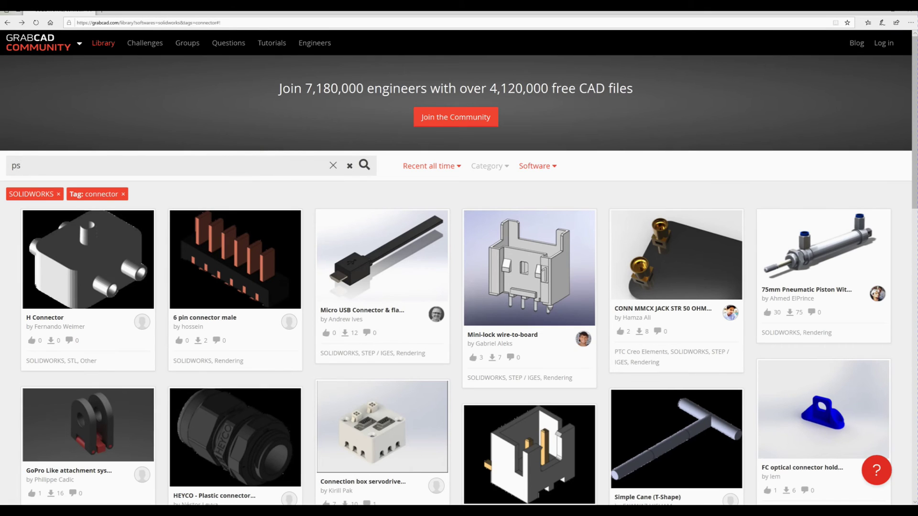
Search GrabCAD's connector library for 'ps2', then 'din6', and close the browser.
{"action": "key", "text": "Return"}
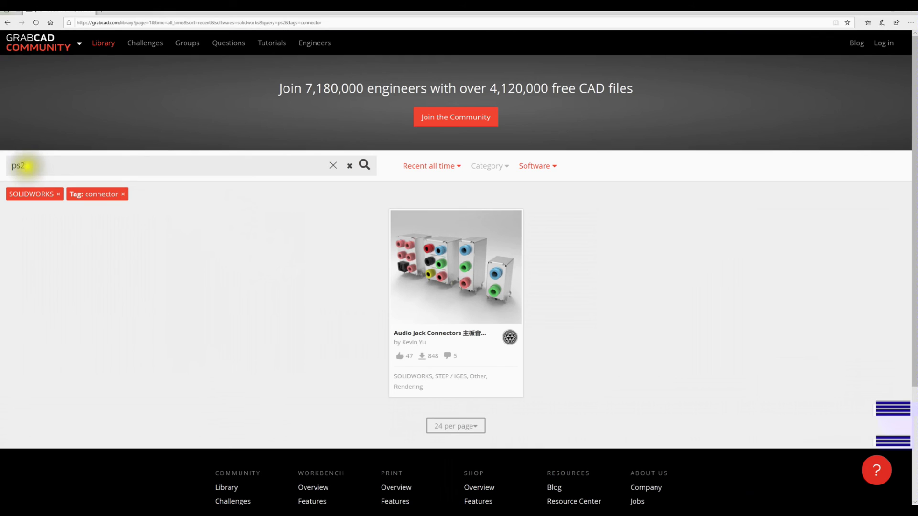
{"action": "left_click_drag", "start_coordinate": [29, 165], "coordinate": [12, 165]}
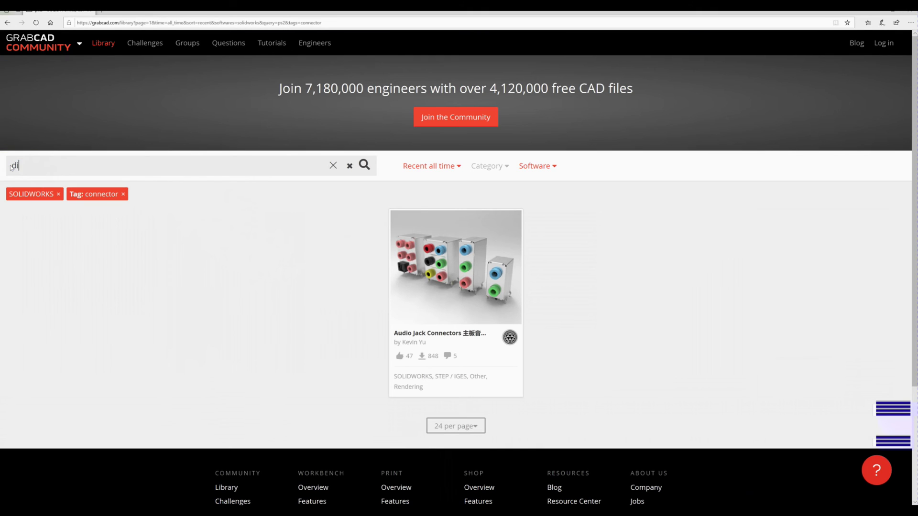
{"action": "key", "text": "Return"}
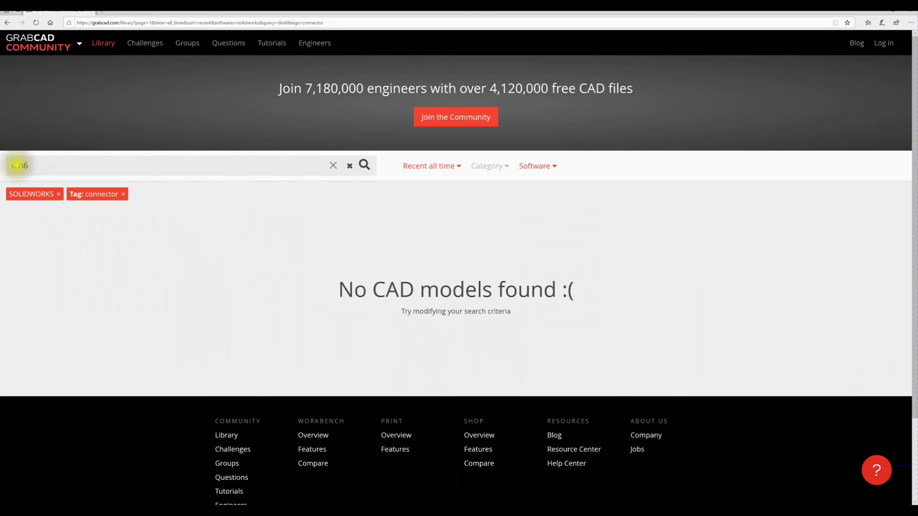
{"action": "left_click", "coordinate": [907, 14]}
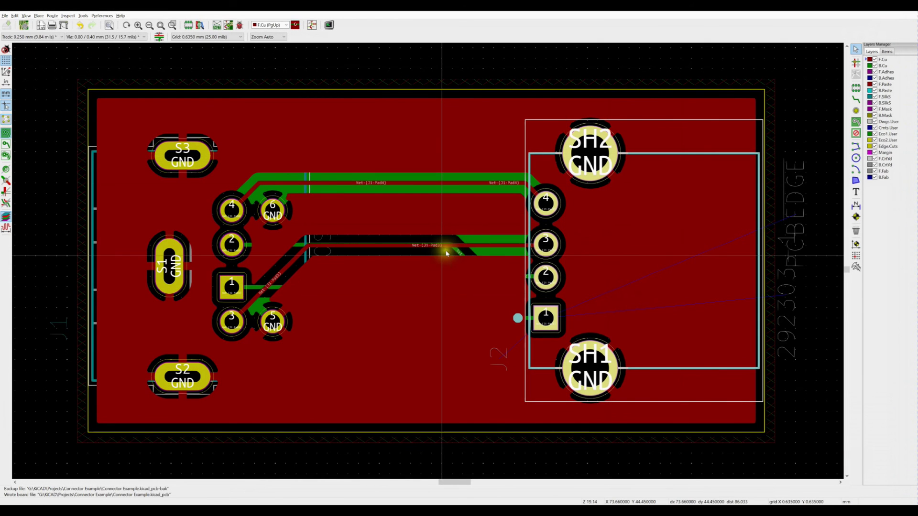
{"action": "key", "text": "alt+3"}
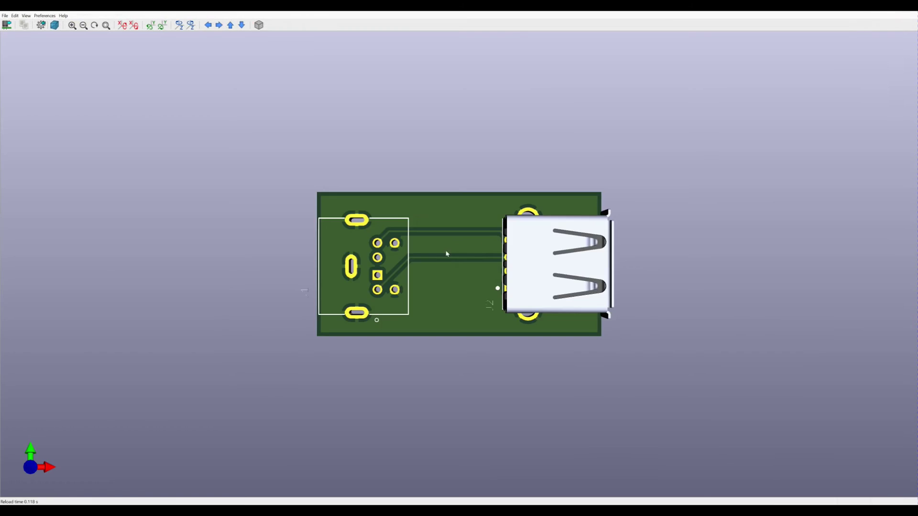
{"action": "left_click_drag", "start_coordinate": [528, 303], "coordinate": [593, 311]}
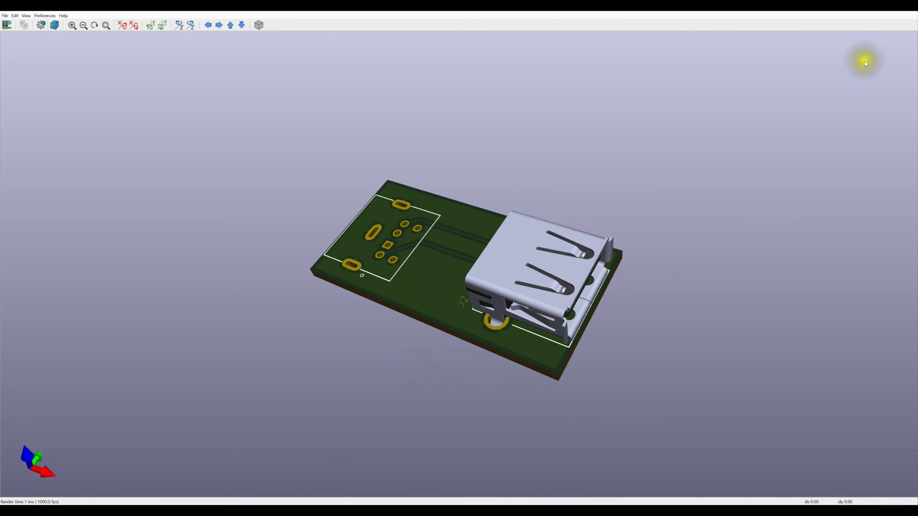
{"action": "left_click", "coordinate": [909, 12]}
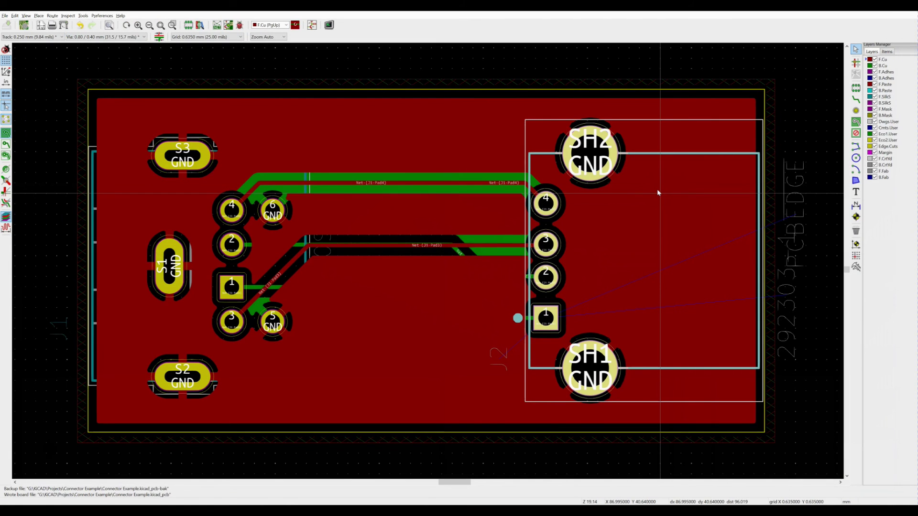
{"action": "double_click", "coordinate": [598, 244]}
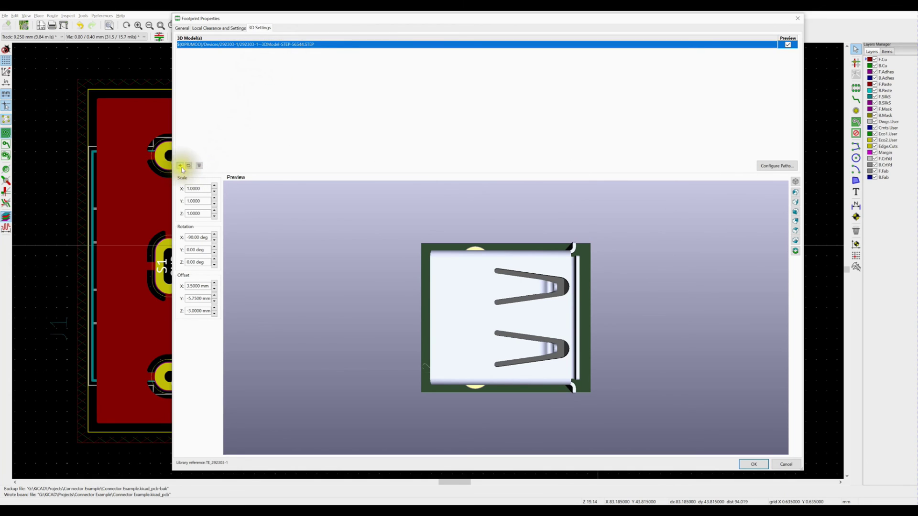
{"action": "left_click", "coordinate": [798, 19]}
{"action": "left_click", "coordinate": [408, 279]}
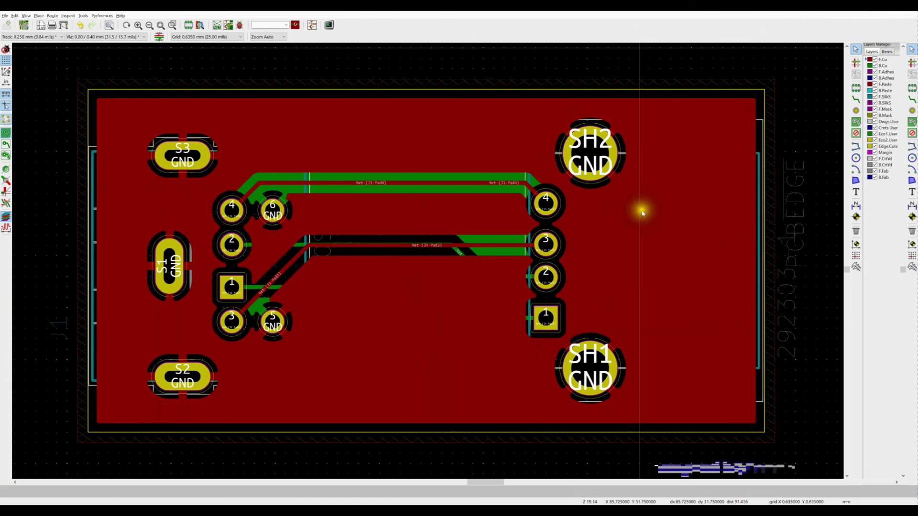
{"action": "key", "text": "alt+Tab"}
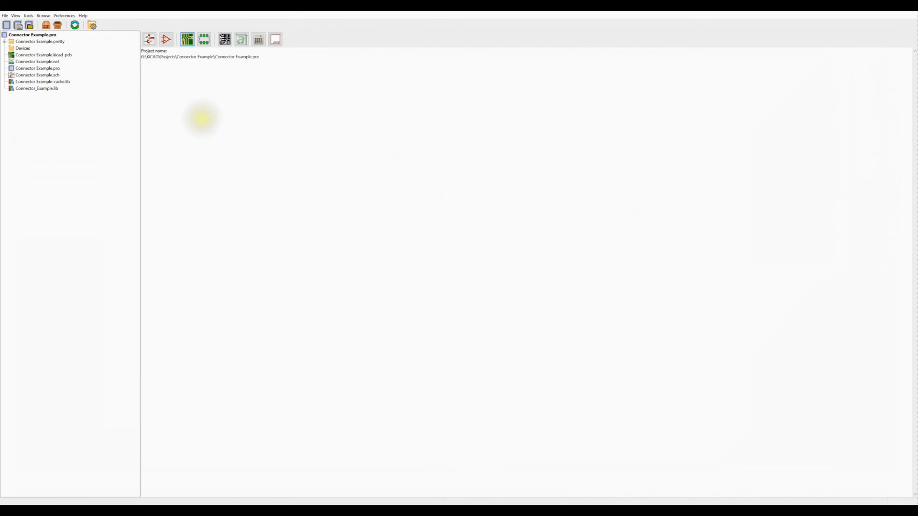